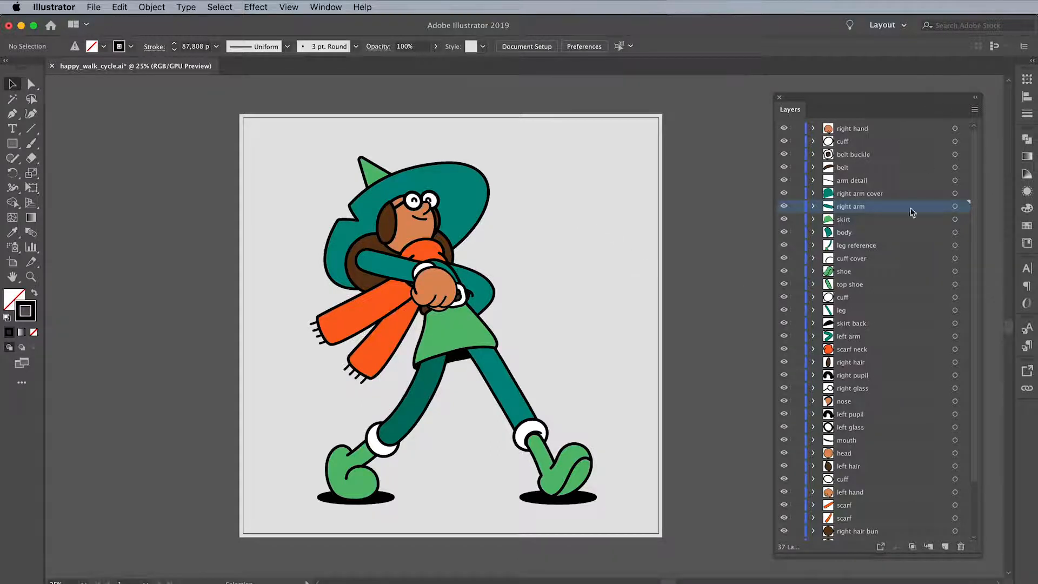
pyautogui.scroll(-3, 883, 230)
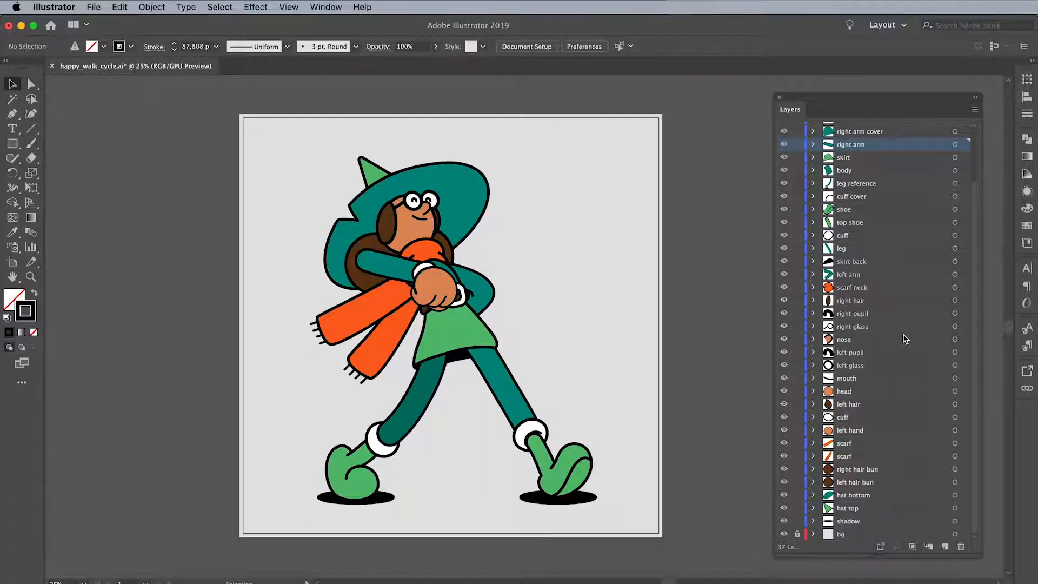
pyautogui.press('p')
pyautogui.click(628, 195)
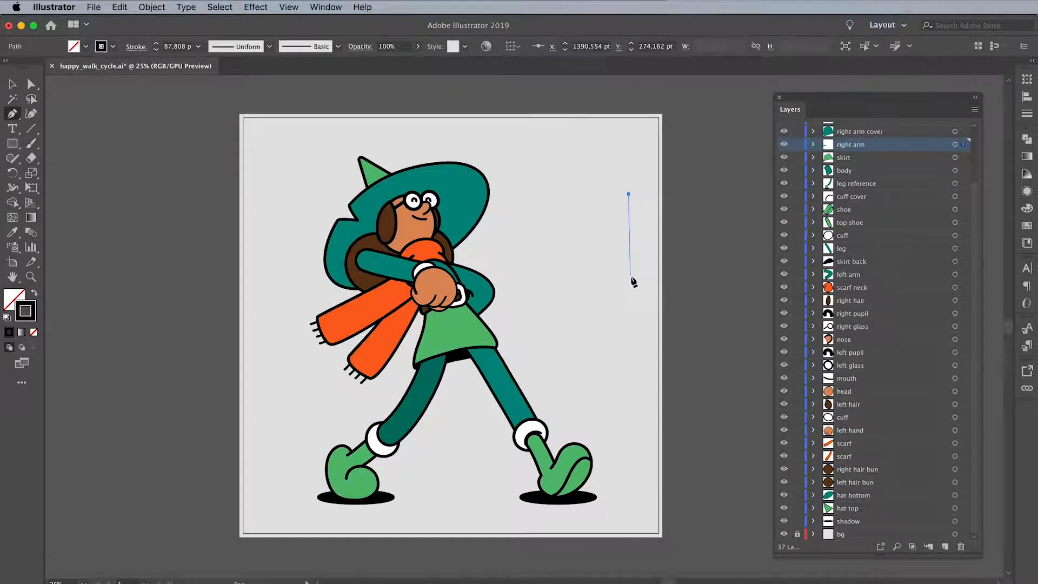
pyautogui.press('super+z')
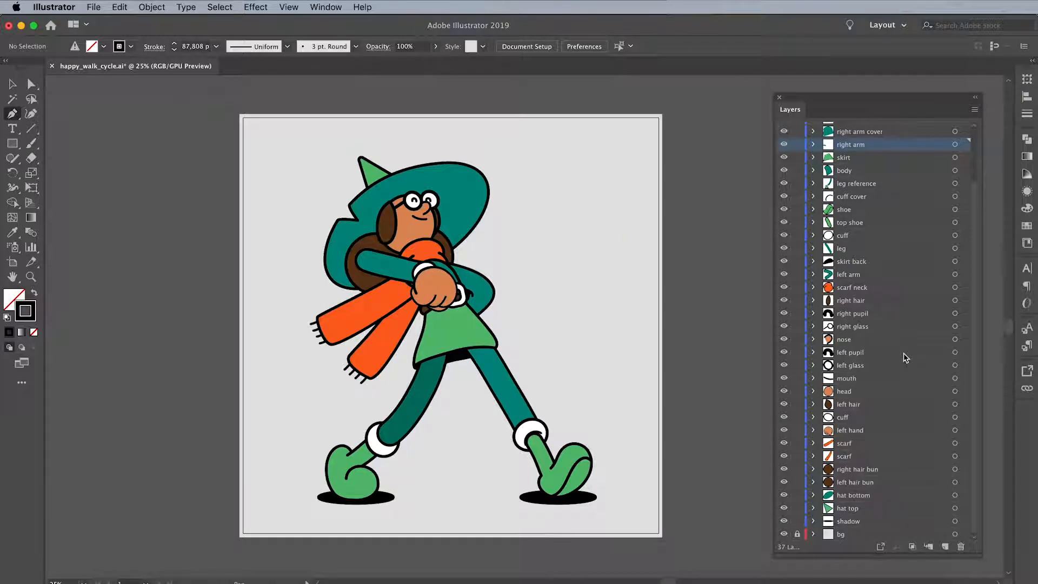
# Step: Draw a slightly curved vertical limb path with the Pen tool in the empty area beside the character
pyautogui.press('v')
pyautogui.press('p')
pyautogui.click(552, 103)
pyautogui.click(564, 156)
pyautogui.click(578, 209)
pyautogui.moveTo(571, 267); pyautogui.dragTo(560, 310)
pyautogui.press('v')
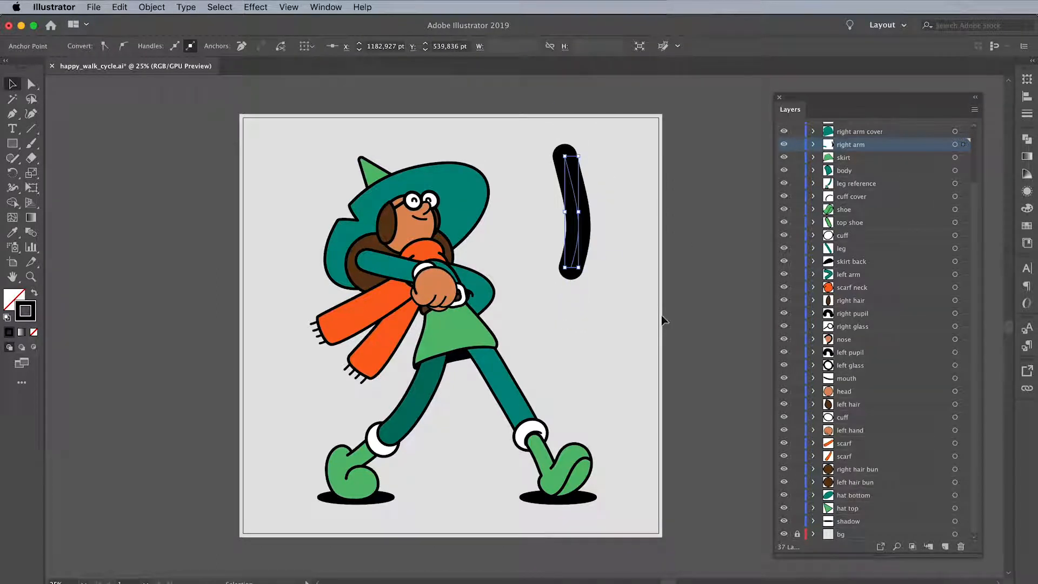
# Step: Add a second stroke to the limb path's appearance, coloured R=222 G=142 B=90 and 60 pt wide, over the black one
pyautogui.click(1027, 192)
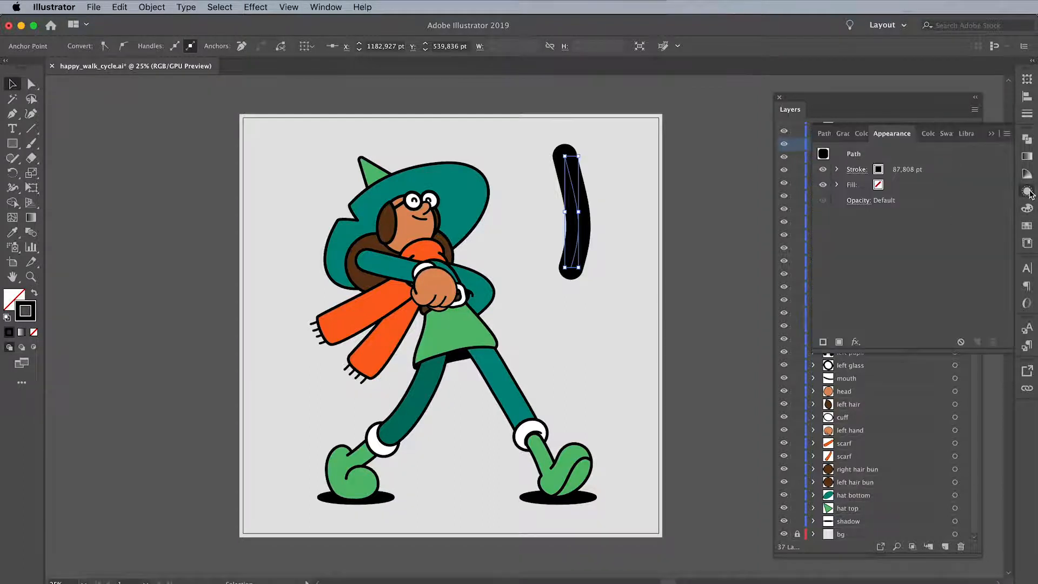
pyautogui.click(1006, 134)
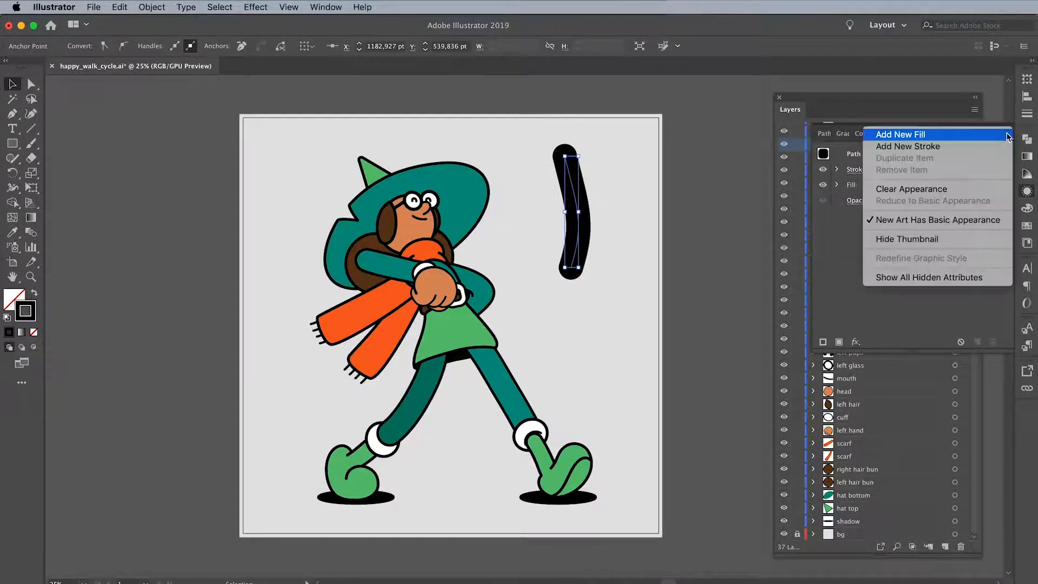
pyautogui.click(976, 147)
pyautogui.click(889, 169)
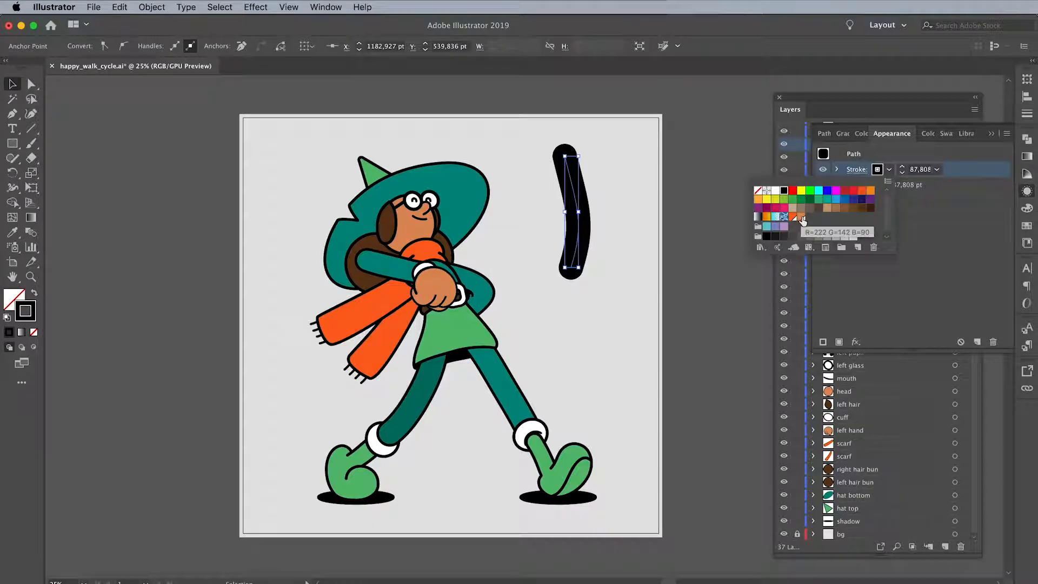
pyautogui.click(802, 219)
pyautogui.click(937, 170)
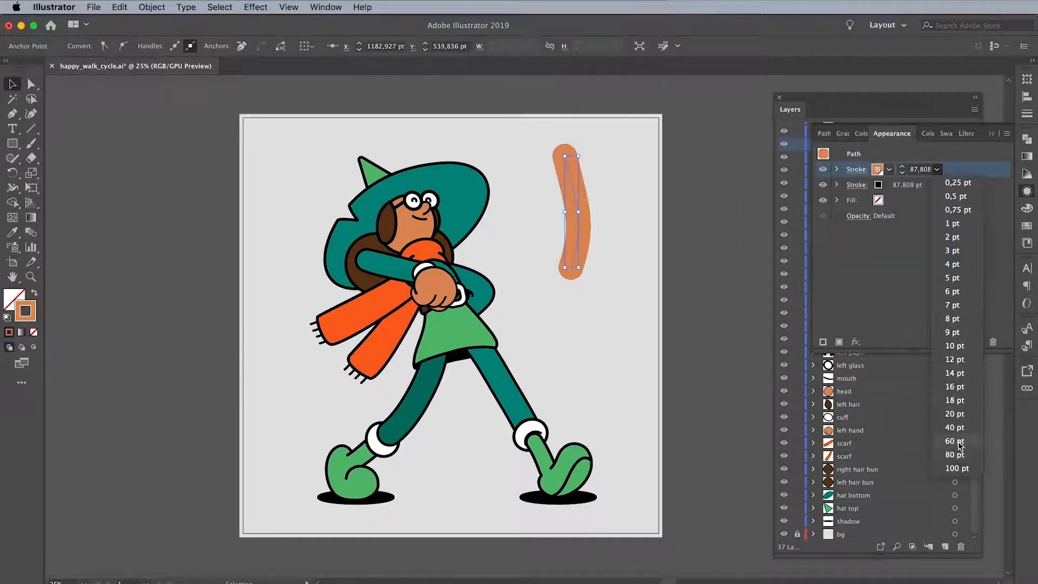
pyautogui.click(960, 444)
# Step: Bend the limb into an S-curve by moving its lower anchor point and curve handle, then deselect it
pyautogui.press('a')
pyautogui.click(582, 274)
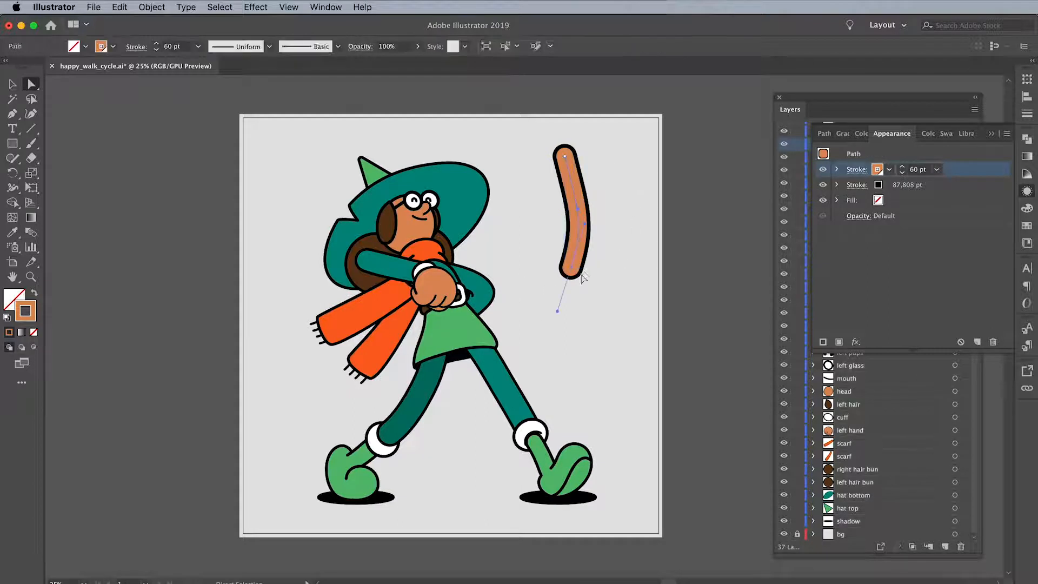
pyautogui.moveTo(571, 267)
pyautogui.mouseDown()
pyautogui.moveTo(601, 264)
pyautogui.moveTo(566, 268)
pyautogui.mouseUp()
pyautogui.moveTo(581, 212)
pyautogui.mouseDown()
pyautogui.moveTo(599, 185)
pyautogui.moveTo(562, 184)
pyautogui.moveTo(596, 204)
pyautogui.moveTo(544, 215)
pyautogui.moveTo(551, 314)
pyautogui.mouseUp()
pyautogui.click(621, 209)
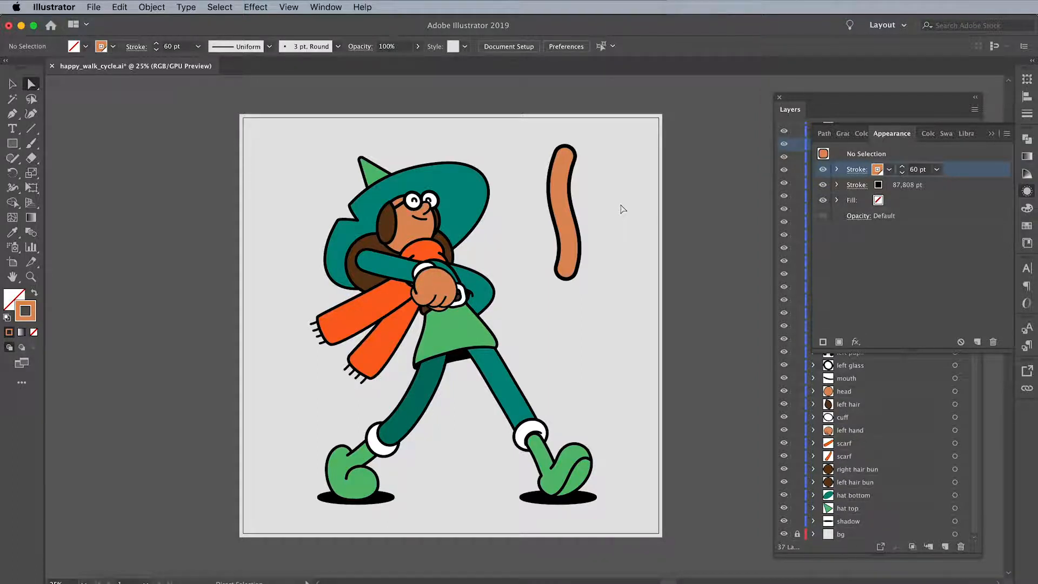
# Step: Open the application's Color Settings
pyautogui.click(119, 7)
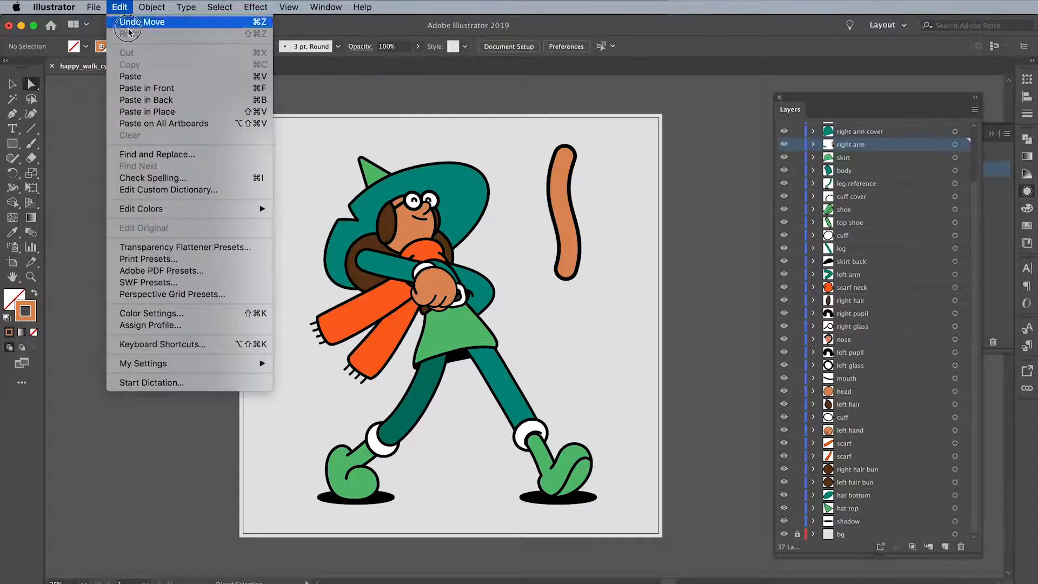
pyautogui.click(157, 313)
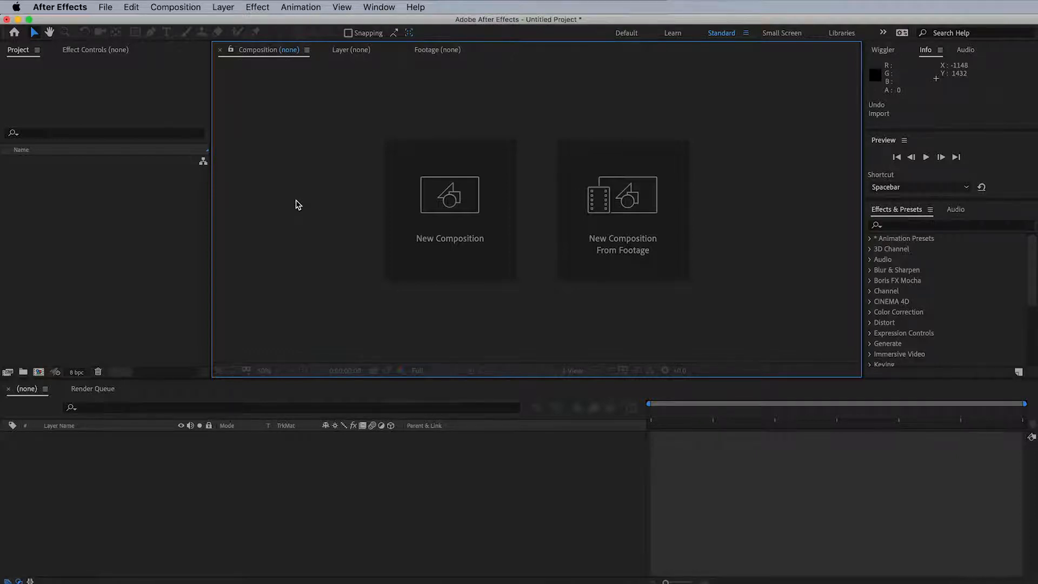
# Step: Switch to After Effects and set the project's colour working space to Rec.709 Gamma 2.4
pyautogui.click(103, 6)
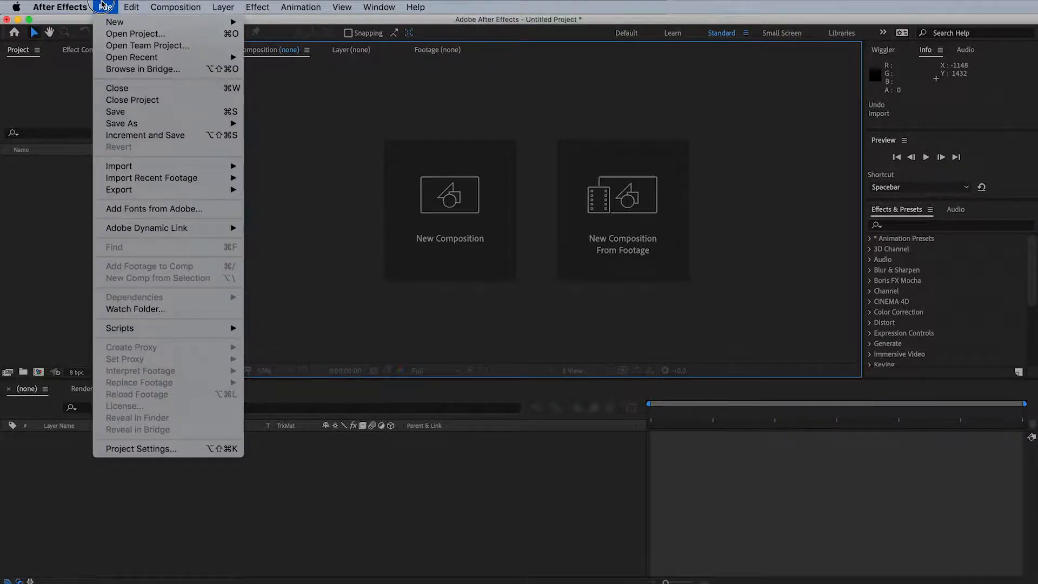
pyautogui.click(130, 449)
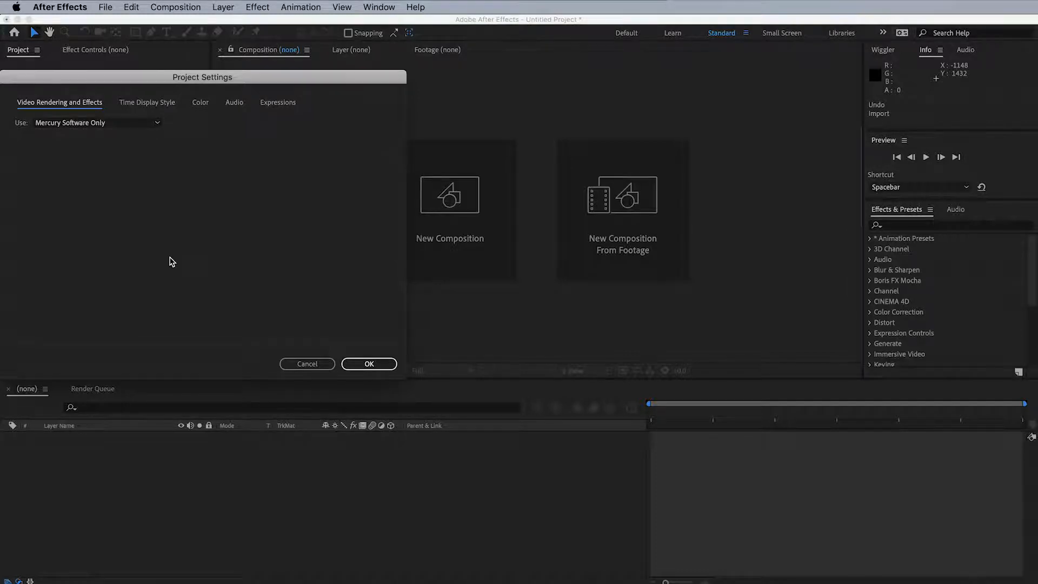
pyautogui.click(199, 102)
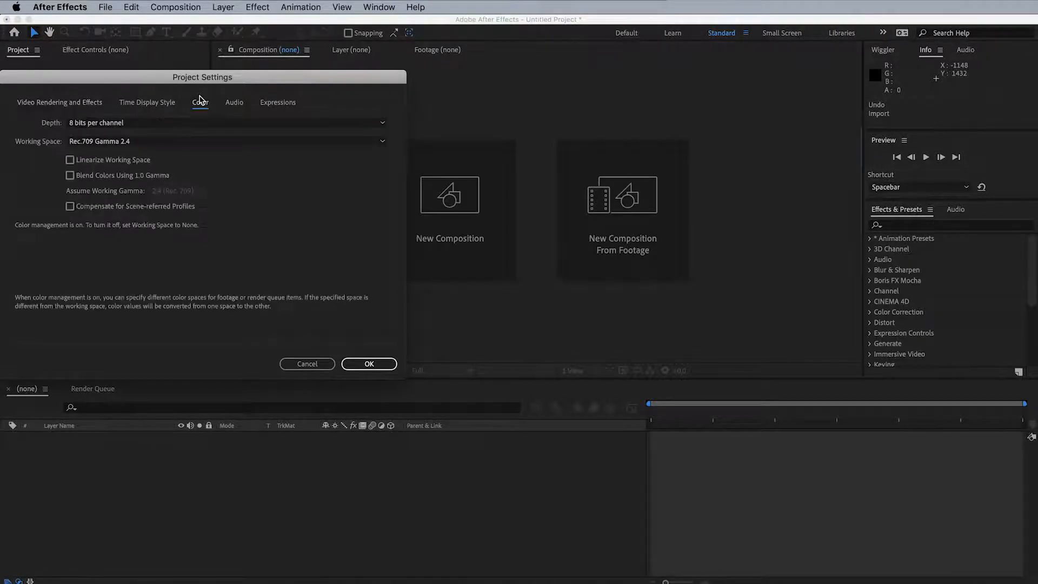
pyautogui.click(163, 142)
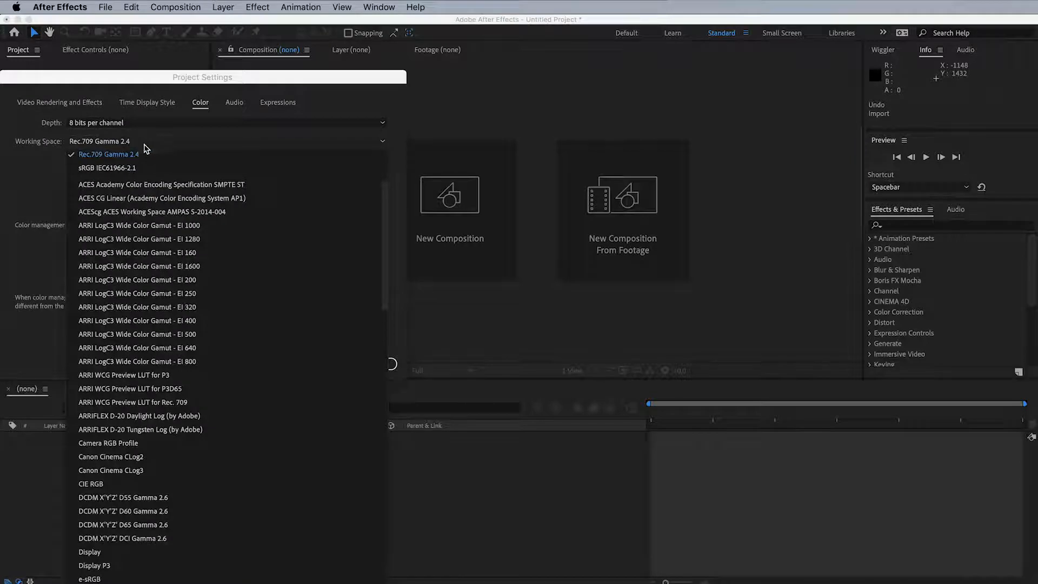
pyautogui.click(148, 156)
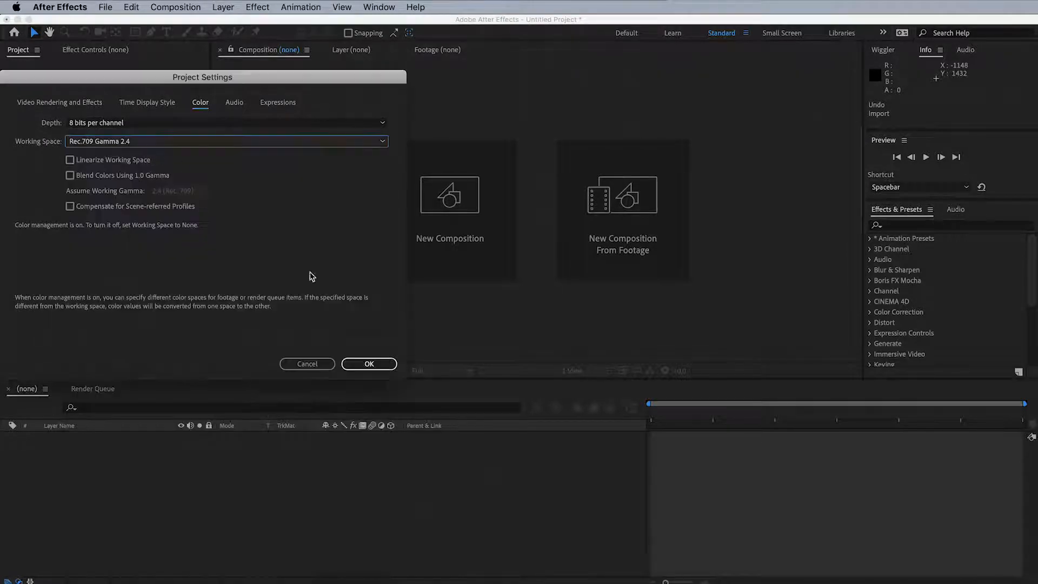
pyautogui.click(370, 368)
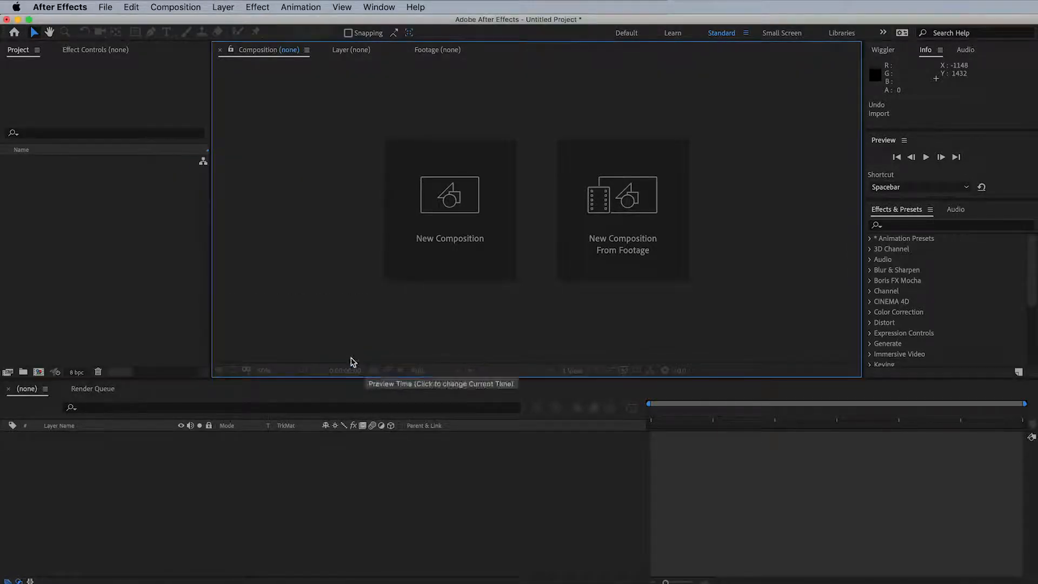
# Step: Import happy_walk_cycle.ai as a layered composition and open that composition
pyautogui.doubleClick(142, 254)
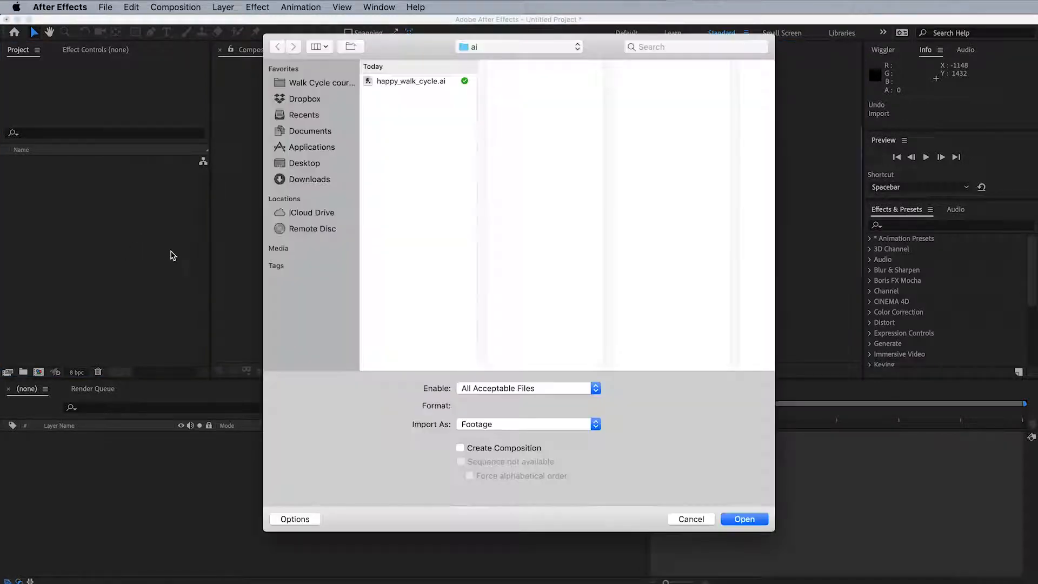
pyautogui.click(420, 82)
pyautogui.click(741, 518)
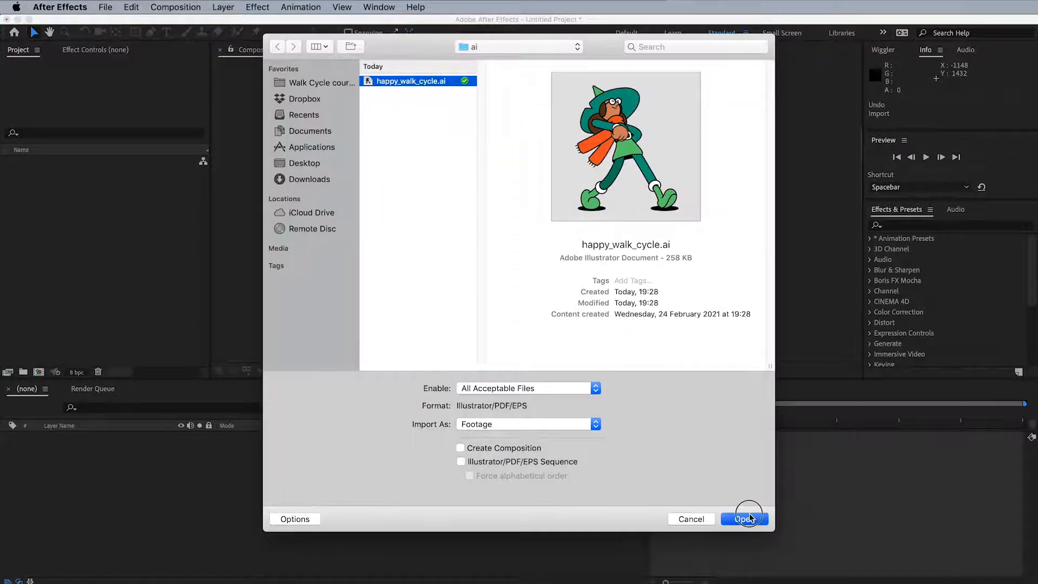
pyautogui.click(195, 194)
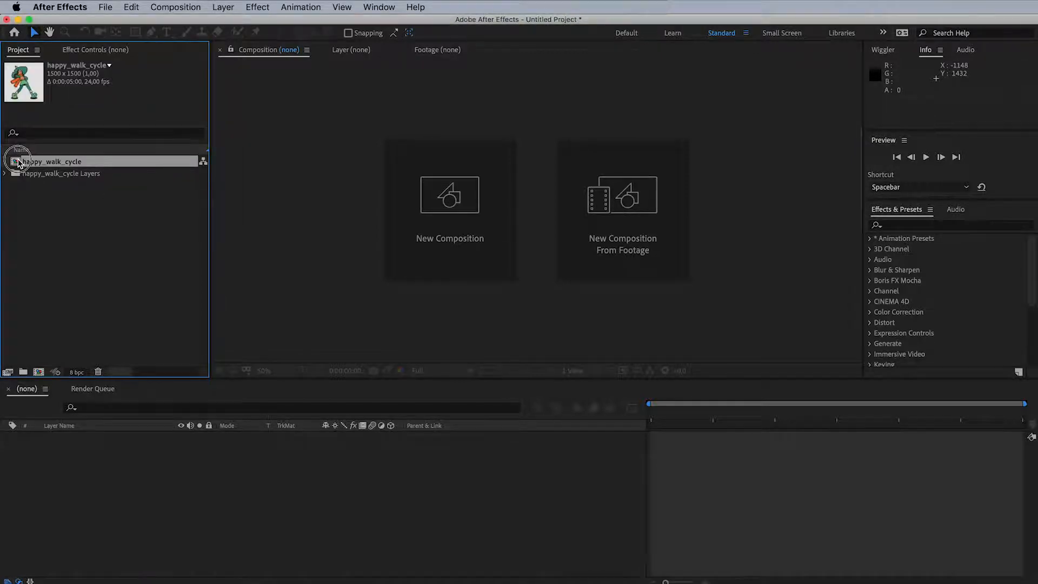
pyautogui.doubleClick(22, 162)
# Step: Check the size, frame rate and duration in the happy_walk_cycle composition's settings
pyautogui.click(175, 7)
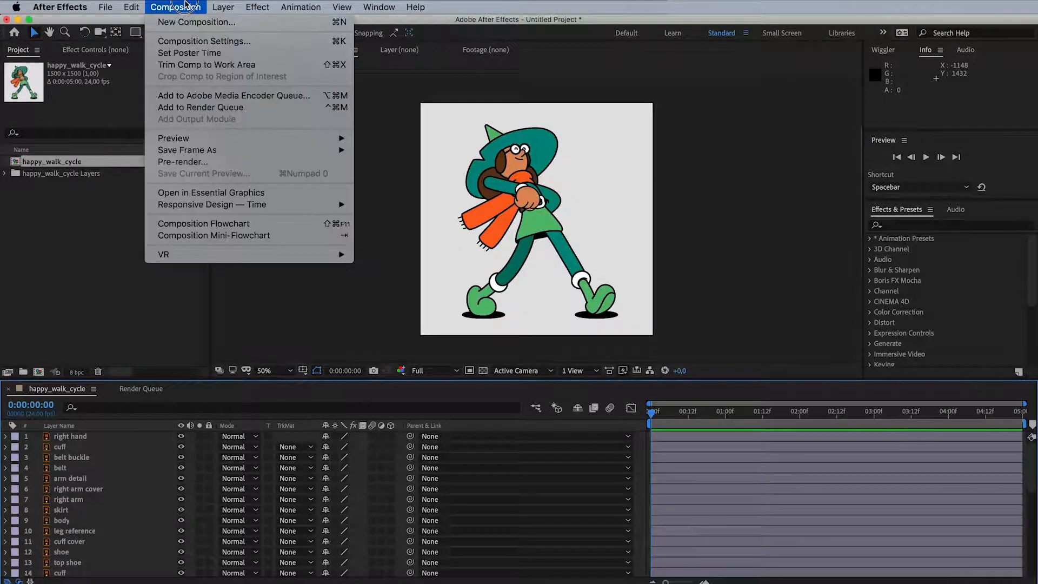
pyautogui.click(186, 41)
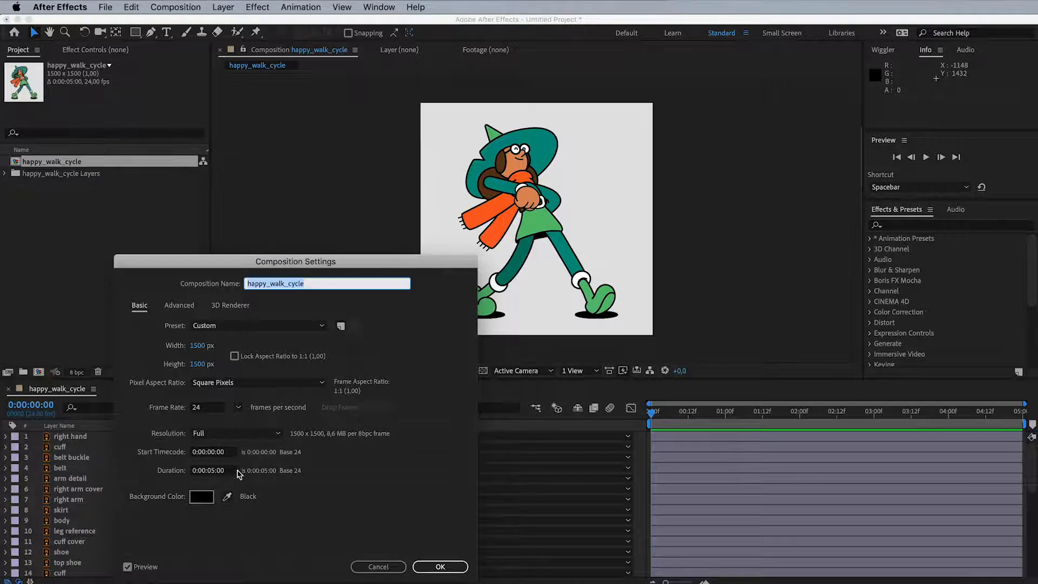
pyautogui.click(446, 568)
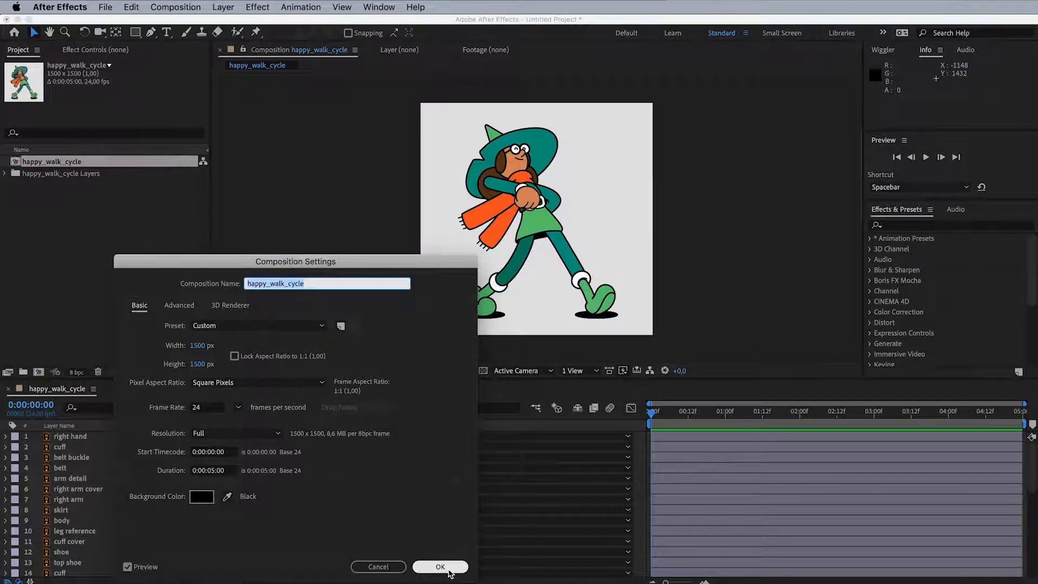
# Step: Convert all layers of the happy_walk_cycle composition into shape layers with Create Shapes from Vector Layer
pyautogui.click(108, 459)
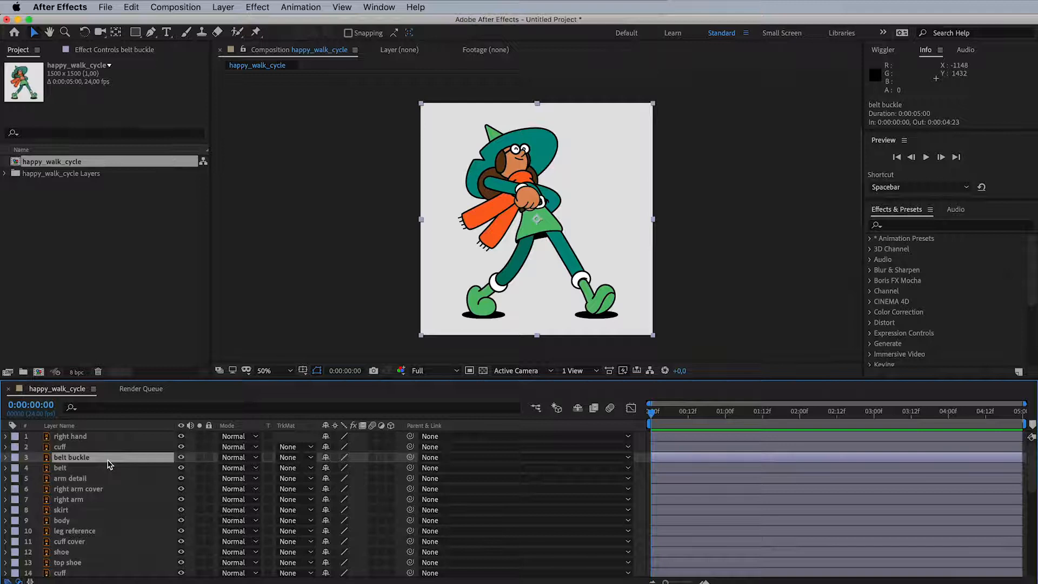
pyautogui.press('super+a')
pyautogui.rightClick(110, 464)
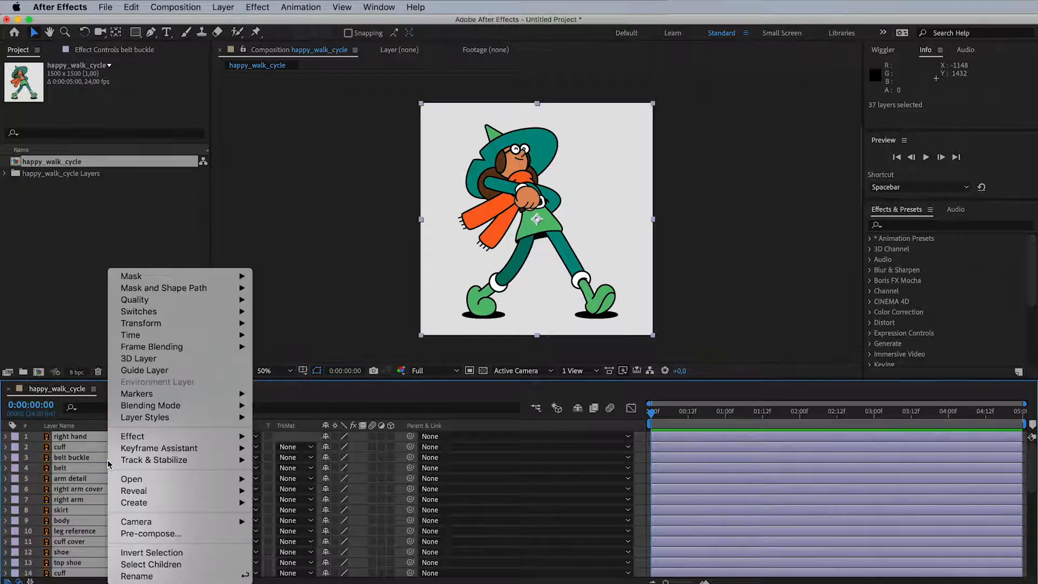
pyautogui.moveTo(150, 504)
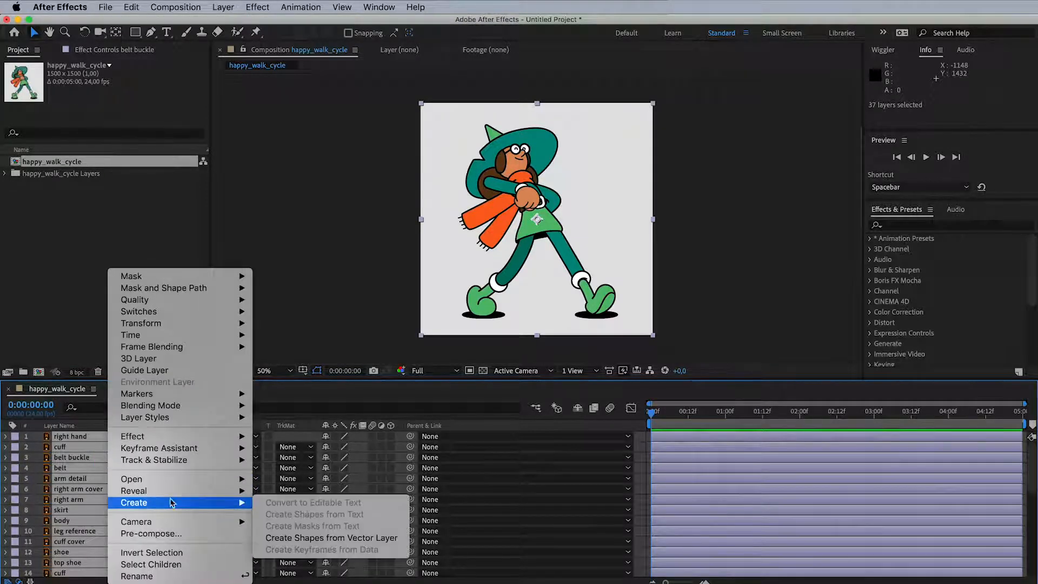
pyautogui.click(300, 537)
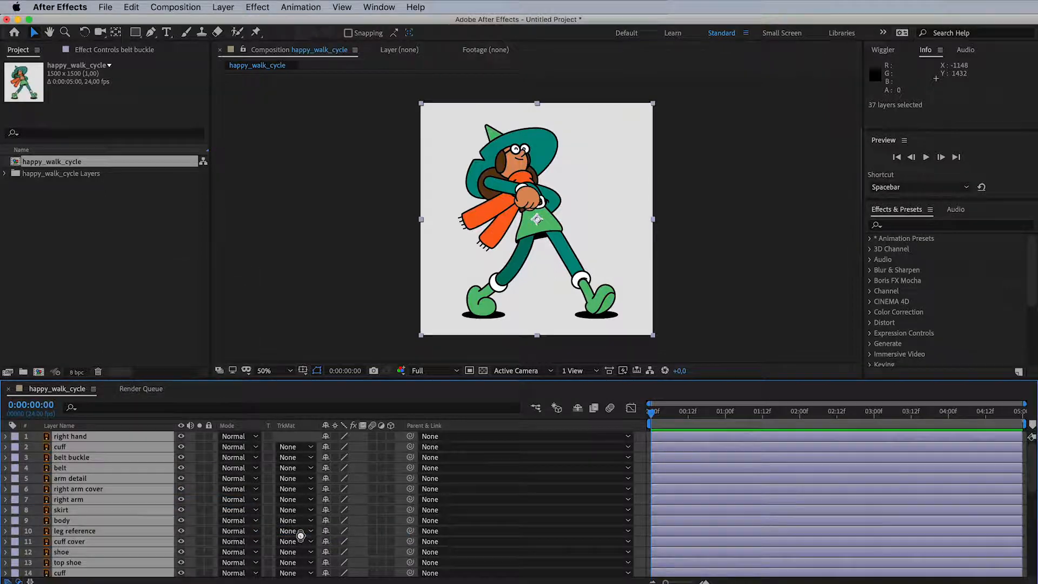
# Step: Examine the new outline layers and the original Illustrator layers beneath them, selecting the original right hand layer
pyautogui.moveTo(101, 475); pyautogui.dragTo(91, 448)
pyautogui.scroll(-10, 95, 455)
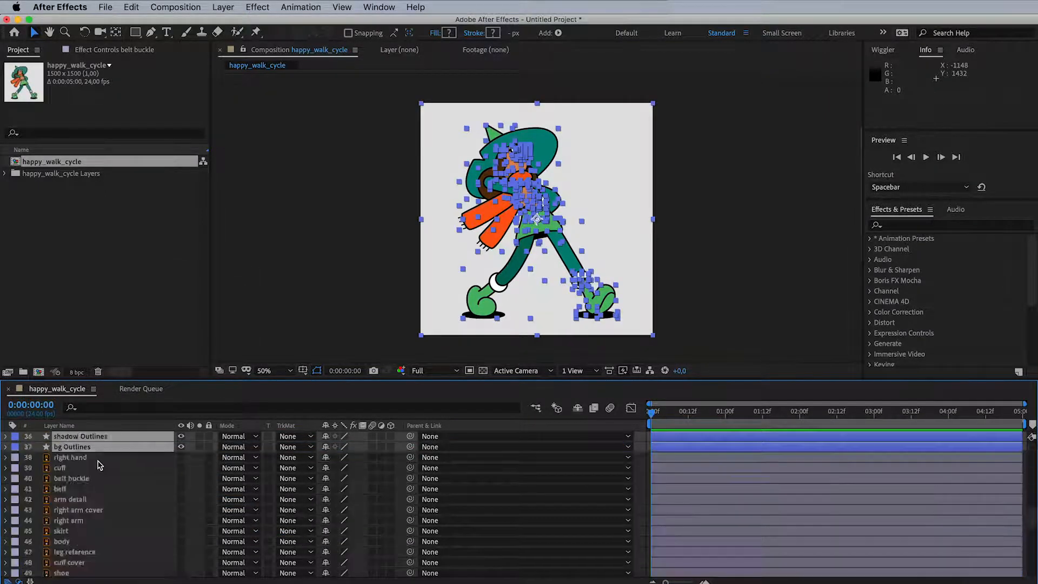
pyautogui.scroll(-4, 100, 466)
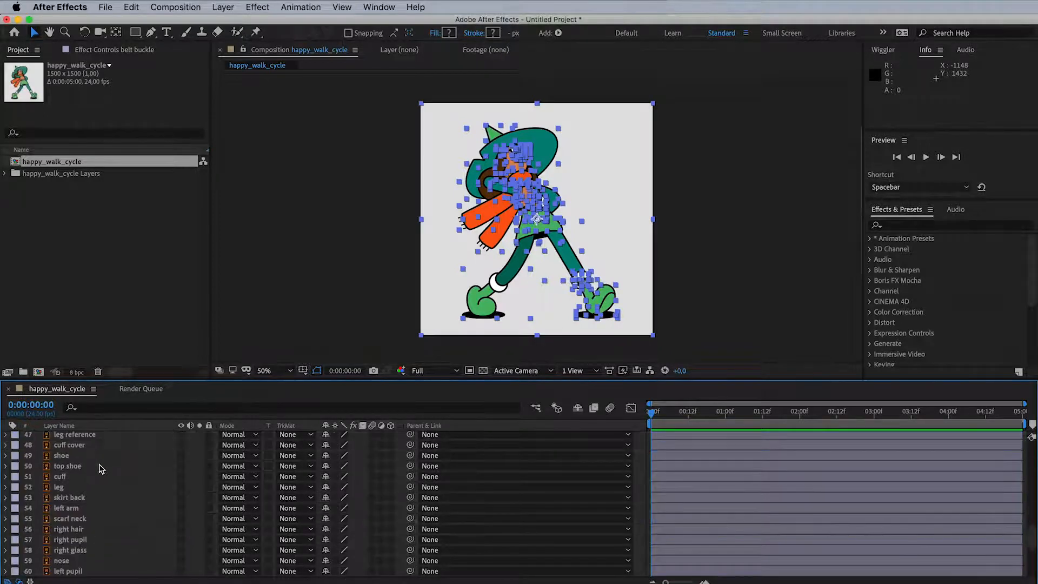
pyautogui.scroll(1, 101, 468)
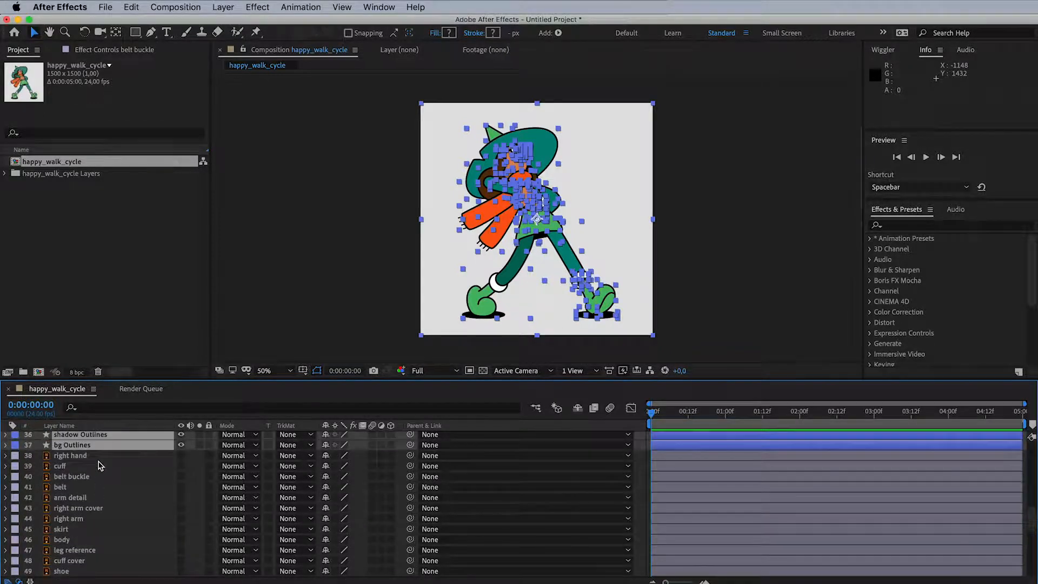
pyautogui.click(96, 459)
pyautogui.scroll(-10, 97, 465)
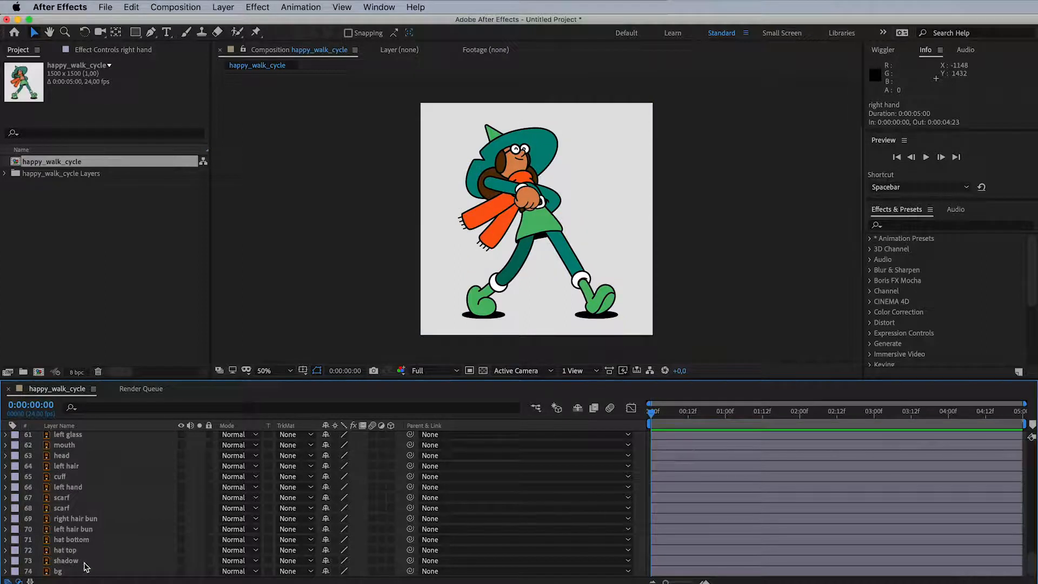
pyautogui.scroll(15, 78, 572)
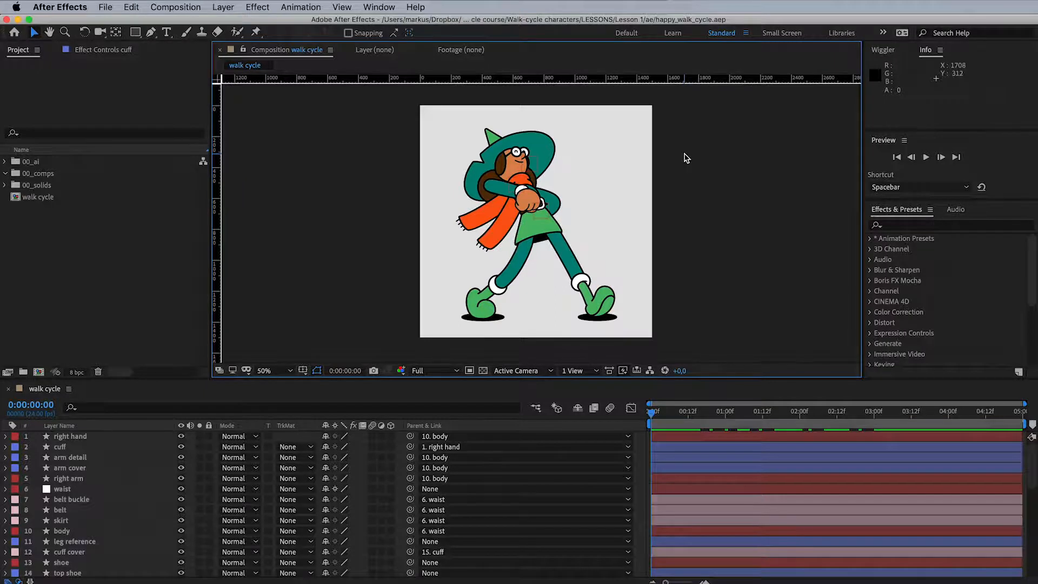
# Step: Go through the walk cycle layer list and select the right hand, right arm, waist, body and front shoe layers together
pyautogui.scroll(-6, 640, 449)
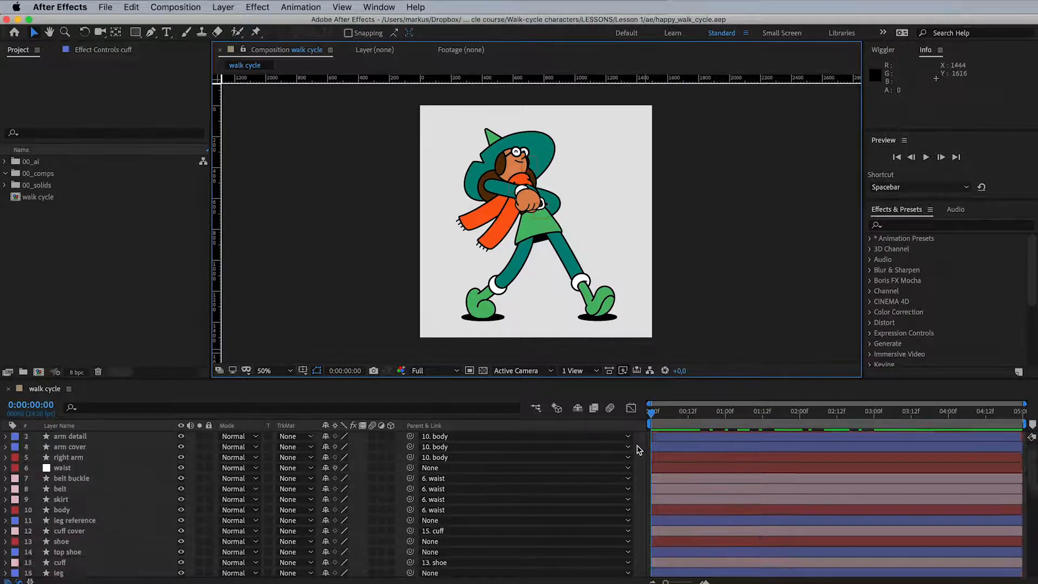
pyautogui.scroll(-17, 639, 449)
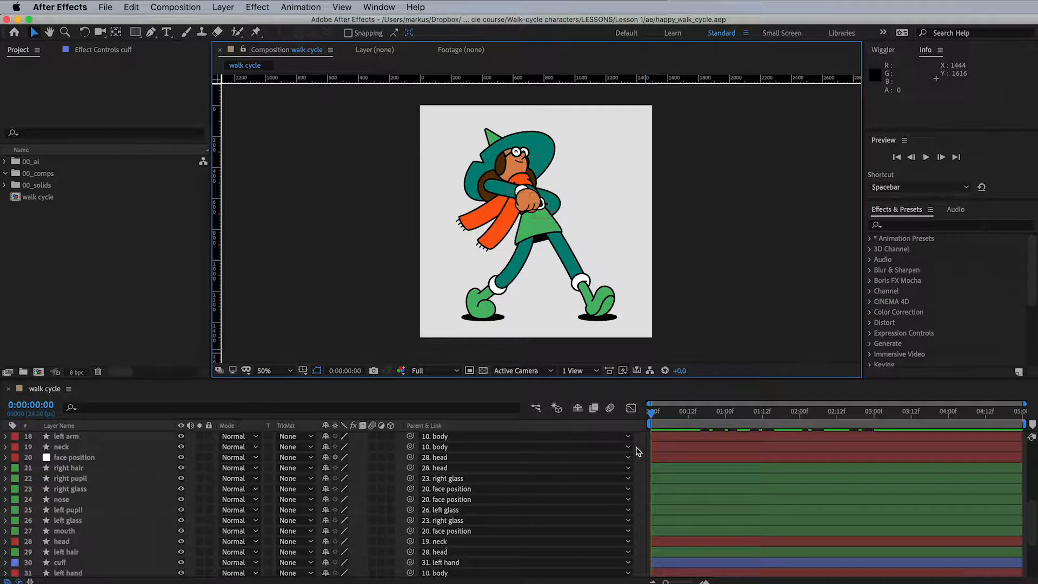
pyautogui.scroll(-3, 639, 452)
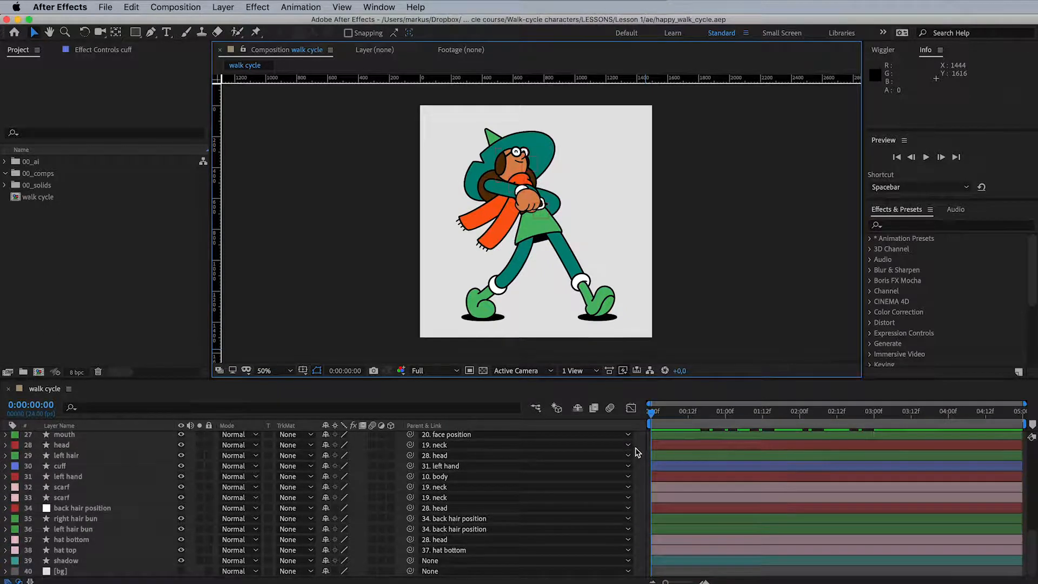
pyautogui.scroll(20, 638, 451)
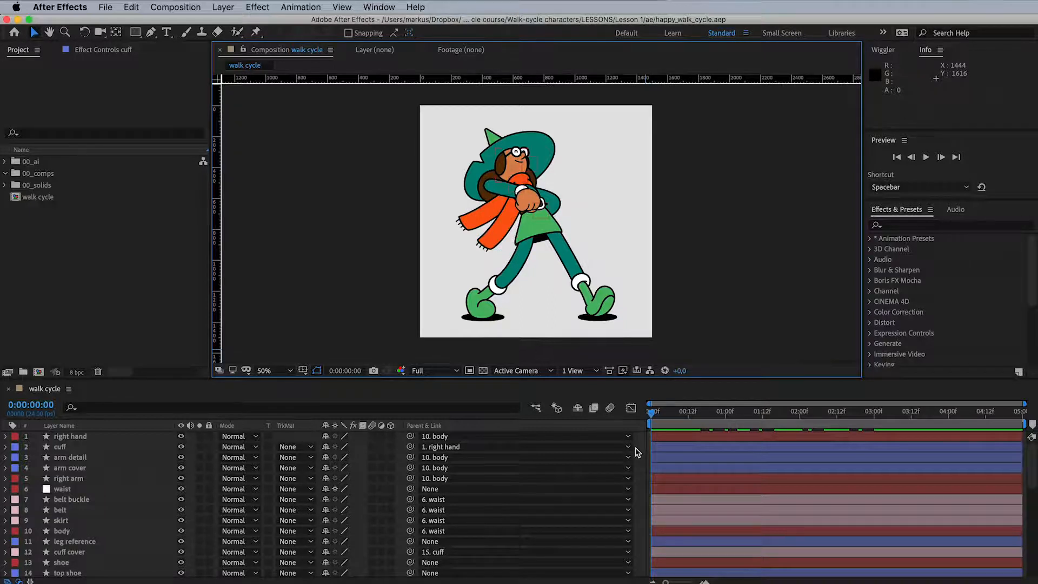
pyautogui.click(92, 438)
pyautogui.keyDown('super'); pyautogui.click(85, 477); pyautogui.keyUp('super')
pyautogui.keyDown('super'); pyautogui.click(80, 490); pyautogui.keyUp('super')
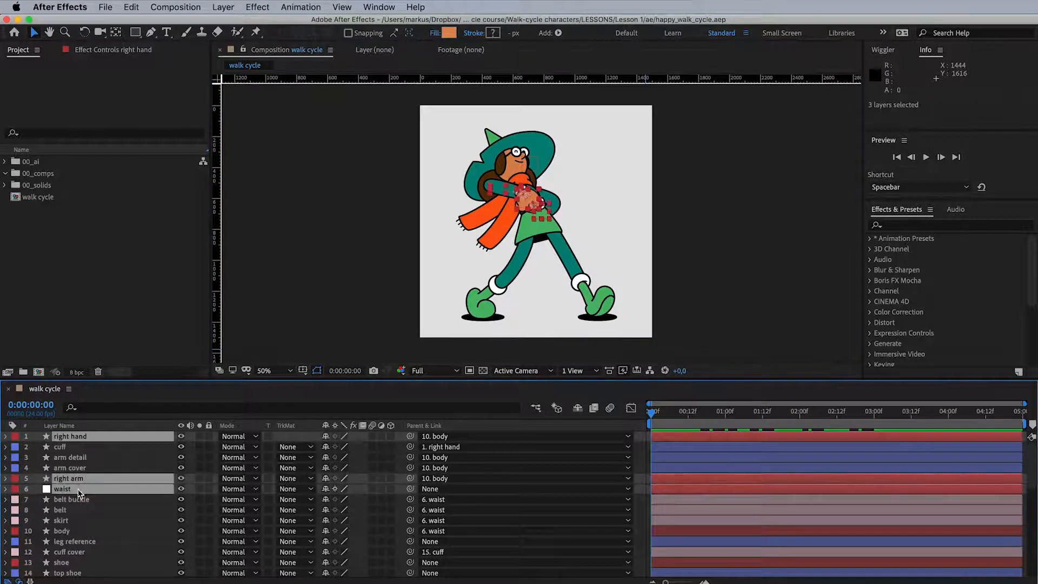
pyautogui.keyDown('super'); pyautogui.click(78, 531); pyautogui.keyUp('super')
pyautogui.scroll(-3, 78, 530)
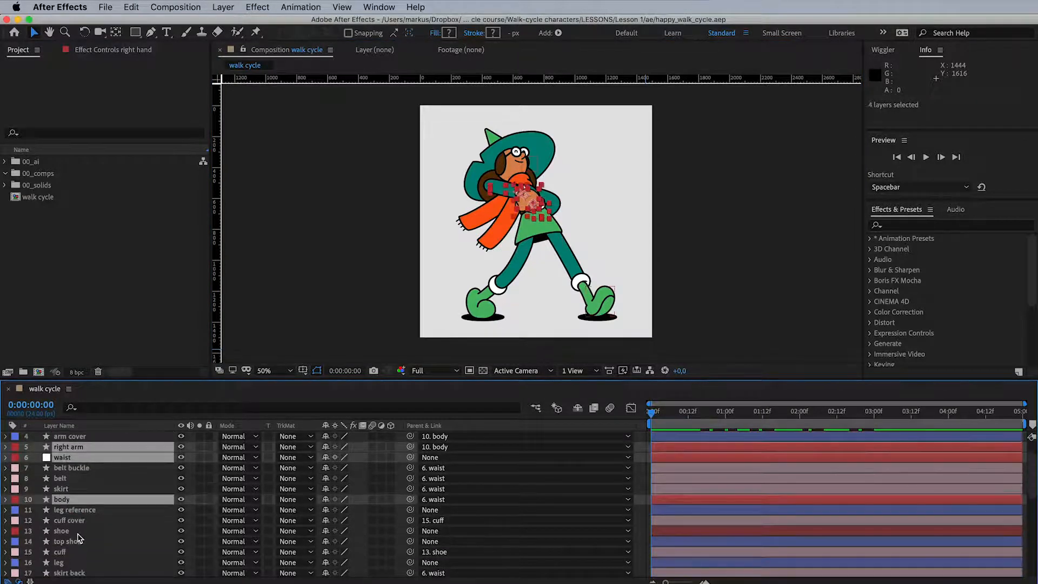
pyautogui.keyDown('super'); pyautogui.click(81, 532); pyautogui.keyUp('super')
# Step: Add the left arm, neck, face position, head, left hand and back hair position layers to the selection, and deselect everything
pyautogui.scroll(-1, 82, 534)
pyautogui.scroll(-5, 81, 535)
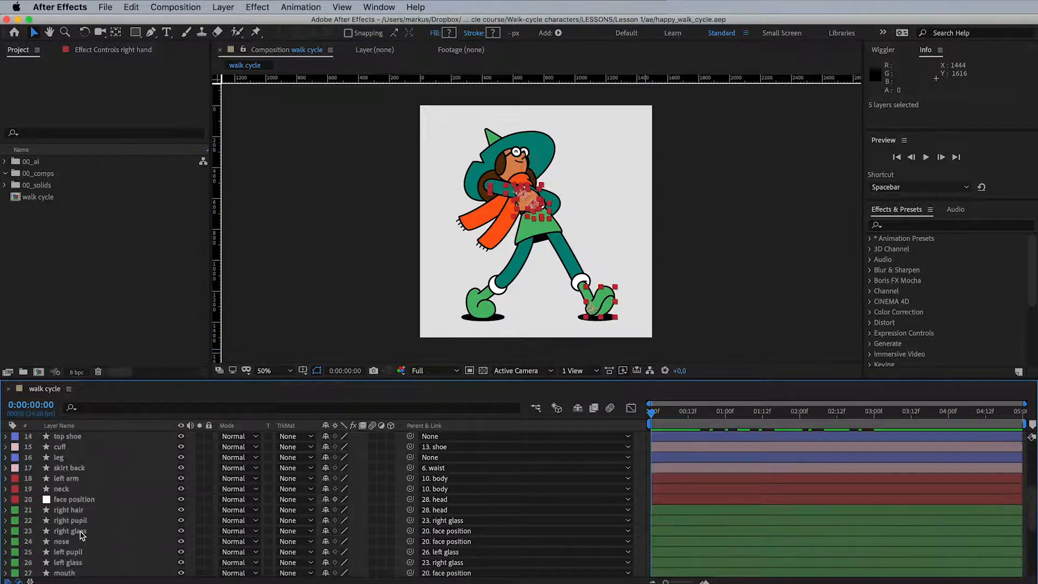
pyautogui.keyDown('super'); pyautogui.click(77, 479); pyautogui.keyUp('super')
pyautogui.keyDown('super'); pyautogui.click(77, 489); pyautogui.keyUp('super')
pyautogui.keyDown('super'); pyautogui.click(80, 499); pyautogui.keyUp('super')
pyautogui.scroll(-4, 81, 505)
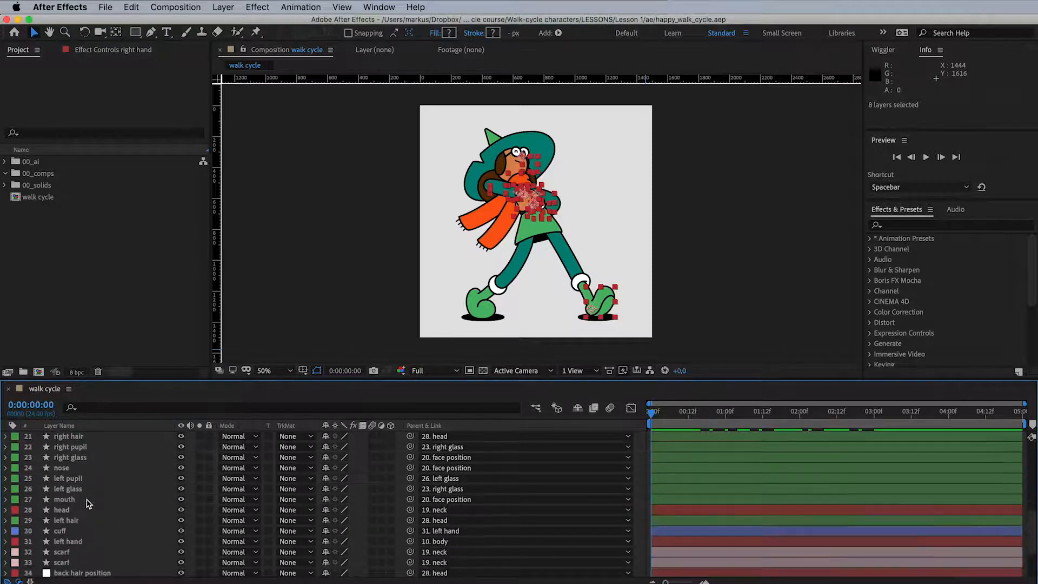
pyautogui.keyDown('super'); pyautogui.click(79, 510); pyautogui.keyUp('super')
pyautogui.scroll(-1, 76, 532)
pyautogui.keyDown('super'); pyautogui.click(77, 520); pyautogui.keyUp('super')
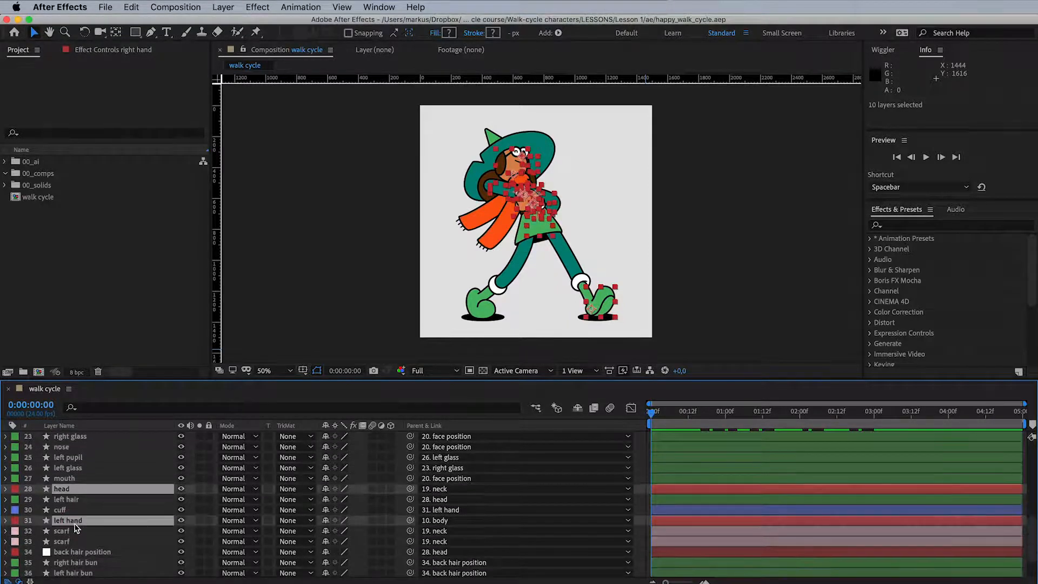
pyautogui.keyDown('super'); pyautogui.click(75, 553); pyautogui.keyUp('super')
pyautogui.scroll(-2, 78, 551)
pyautogui.scroll(-2, 92, 549)
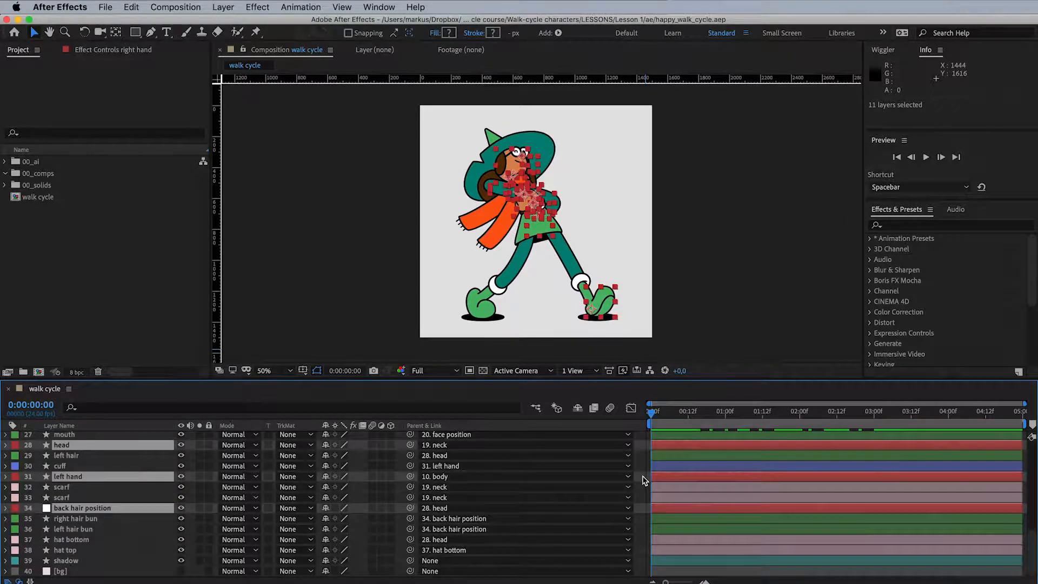
pyautogui.press('super+shift+a')
# Step: Check the head layer's parent, try moving the neck layer by about 52 px across and 56 px up, and undo the move
pyautogui.scroll(5, 118, 505)
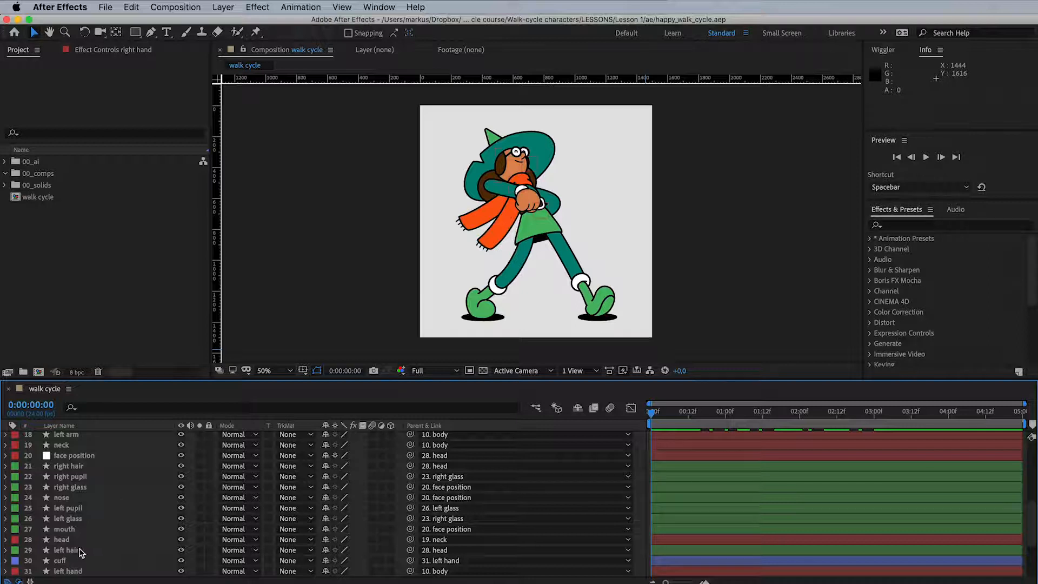
pyautogui.click(76, 540)
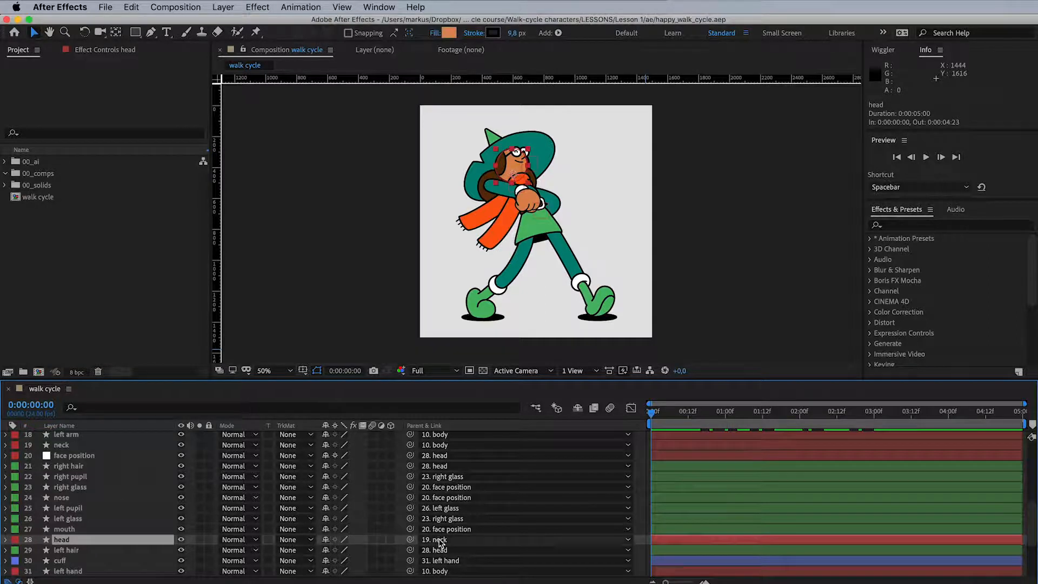
pyautogui.scroll(3, 127, 489)
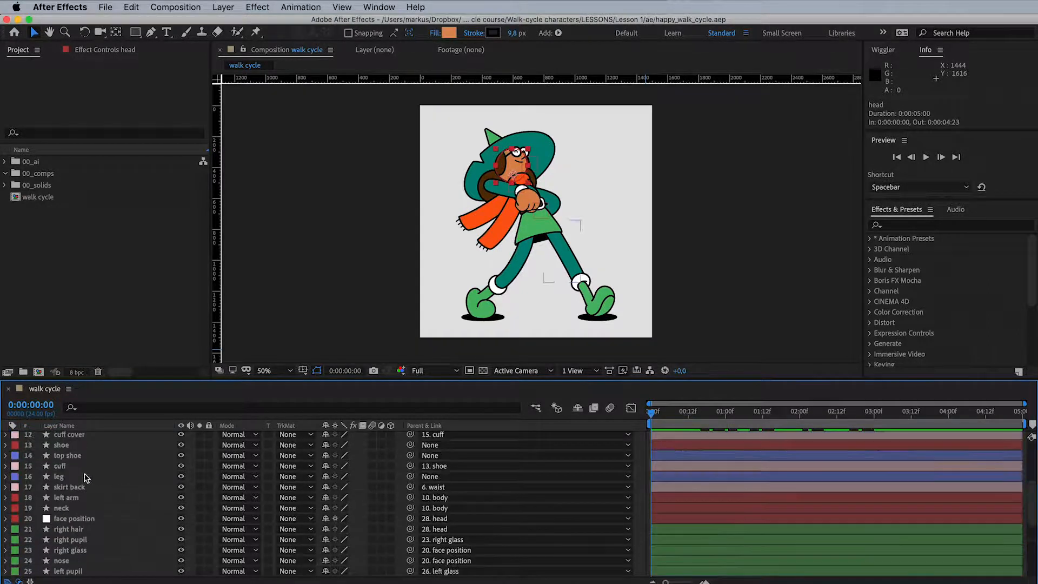
pyautogui.click(67, 510)
pyautogui.moveTo(520, 191); pyautogui.dragTo(527, 182)
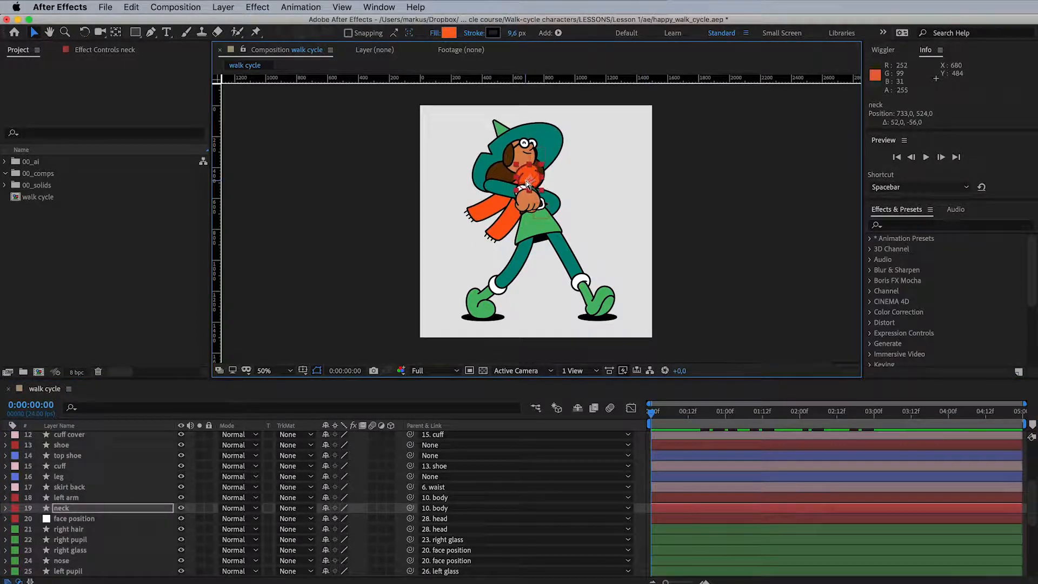
pyautogui.press('super+z')
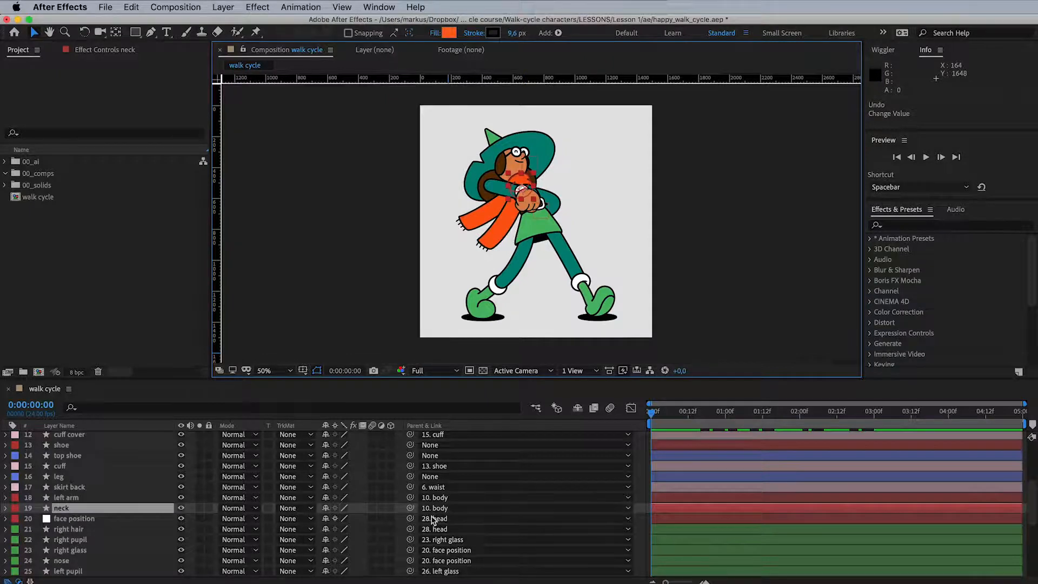
# Step: Test the body layer's parenting by moving the body up and across the canvas, and undo the move
pyautogui.scroll(3, 108, 454)
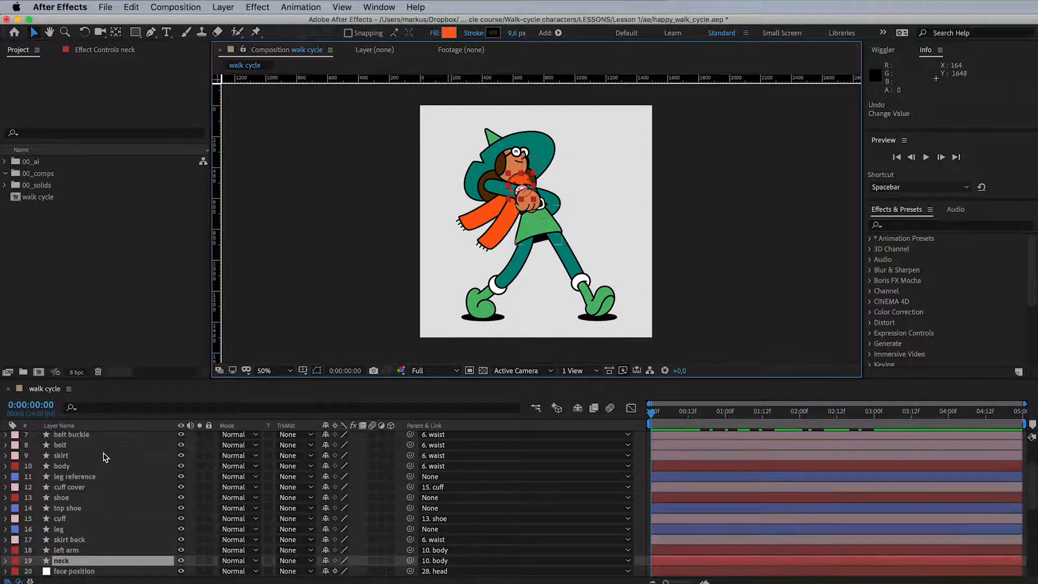
pyautogui.click(102, 465)
pyautogui.moveTo(516, 217); pyautogui.dragTo(529, 184)
pyautogui.press('super+z')
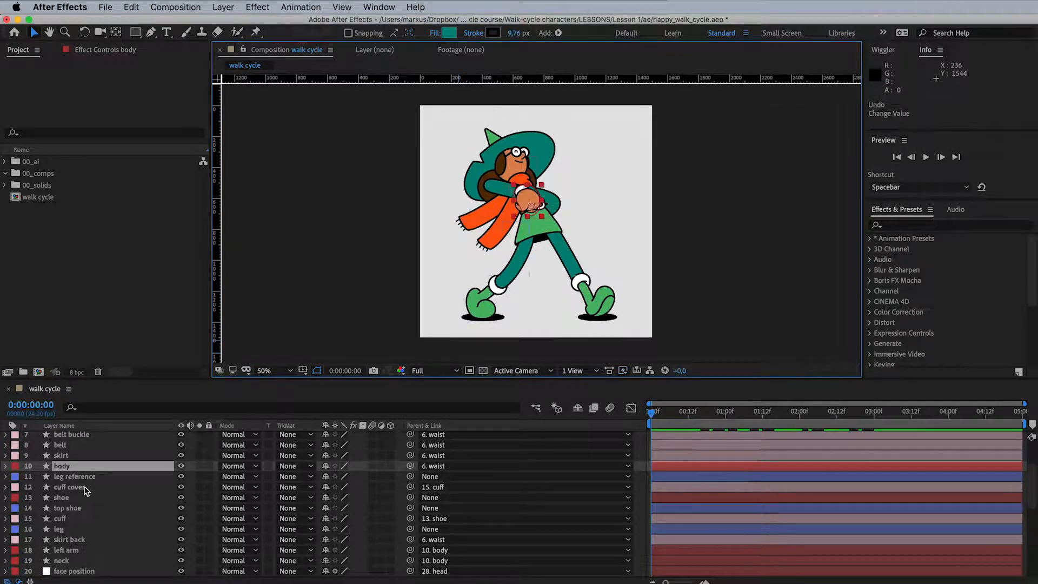
# Step: Test the waist null's control over its child layers by moving it, and undo the move
pyautogui.scroll(1, 85, 491)
pyautogui.click(80, 447)
pyautogui.moveTo(549, 233); pyautogui.dragTo(540, 206)
pyautogui.press('super+z')
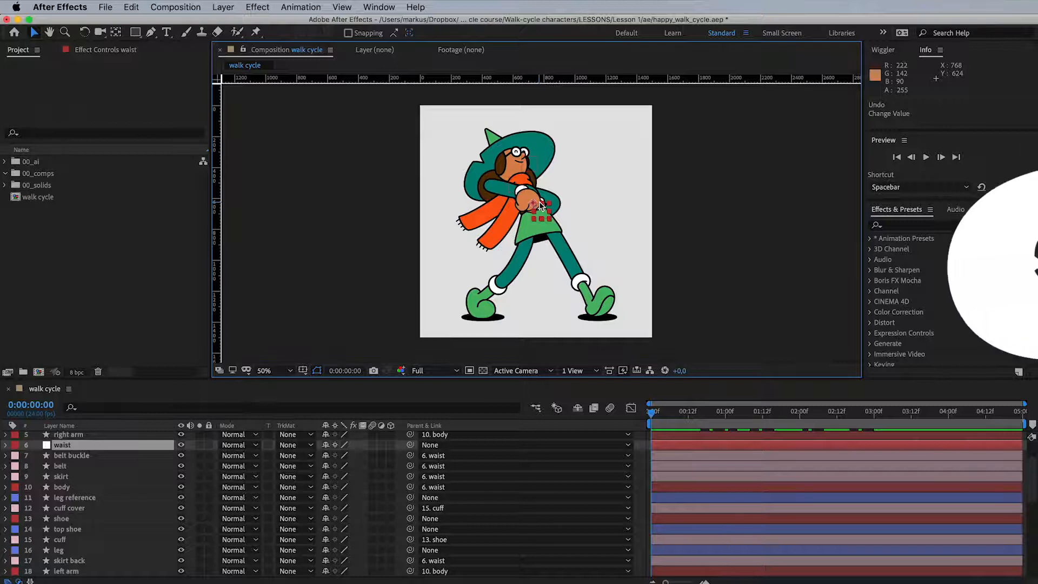
# Step: Select the left pupil, try moving its parent layer, left glass, by about 24 px upward, and undo the move
pyautogui.scroll(-8, 248, 458)
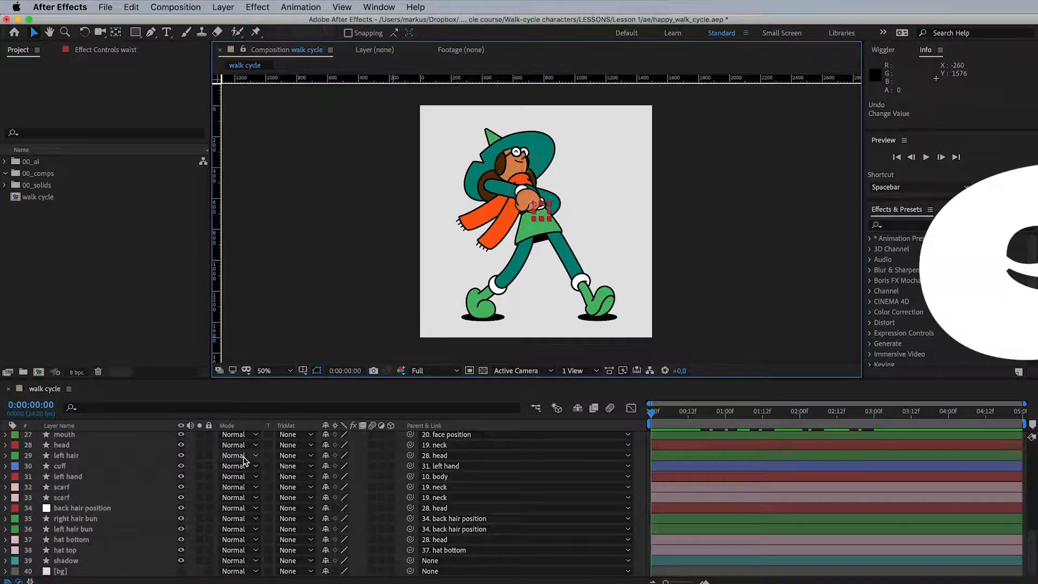
pyautogui.scroll(5, 244, 459)
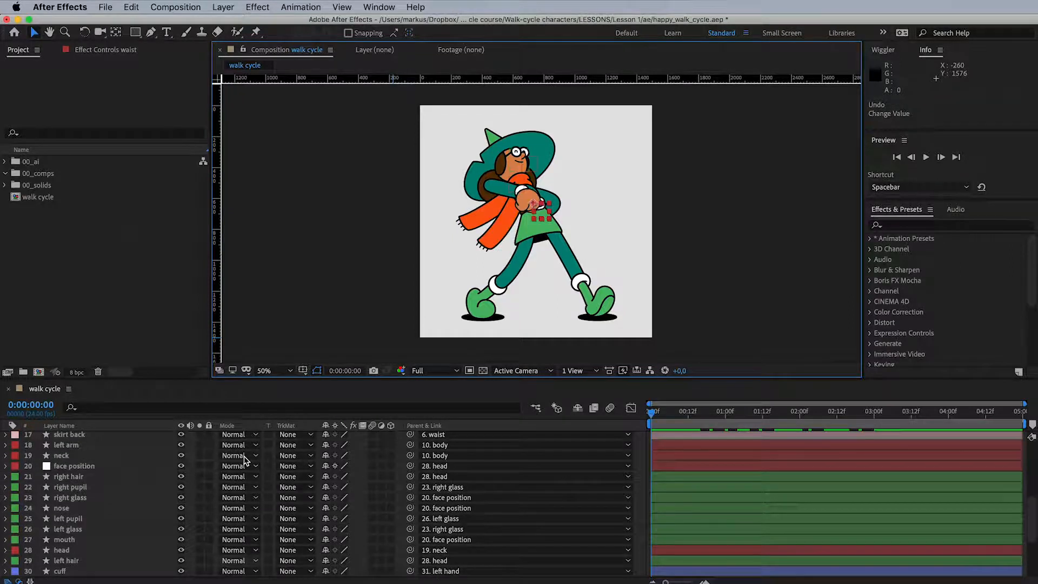
pyautogui.click(116, 518)
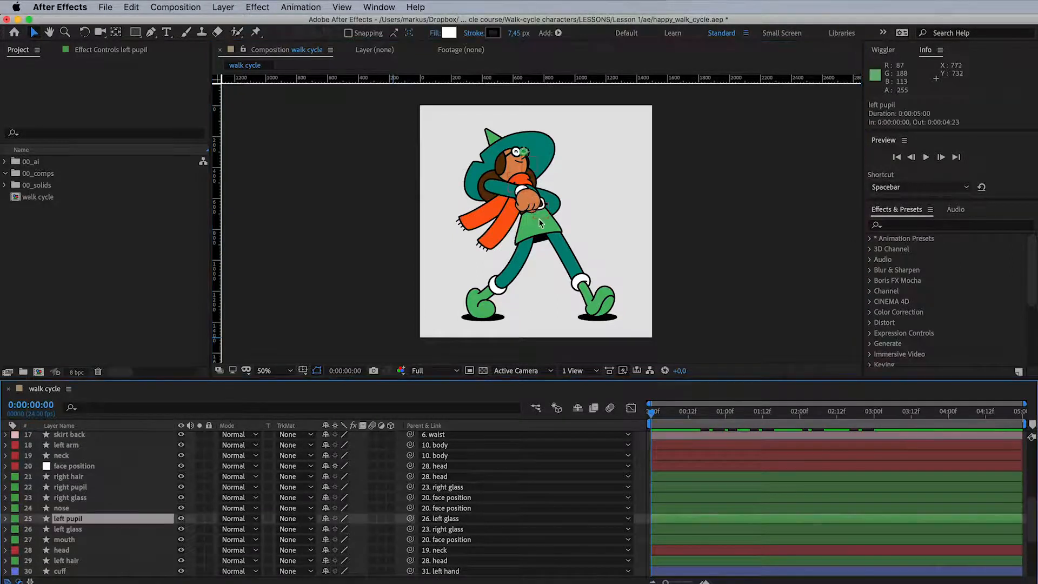
pyautogui.scroll(1, 540, 210)
pyautogui.moveTo(541, 116); pyautogui.dragTo(541, 186)
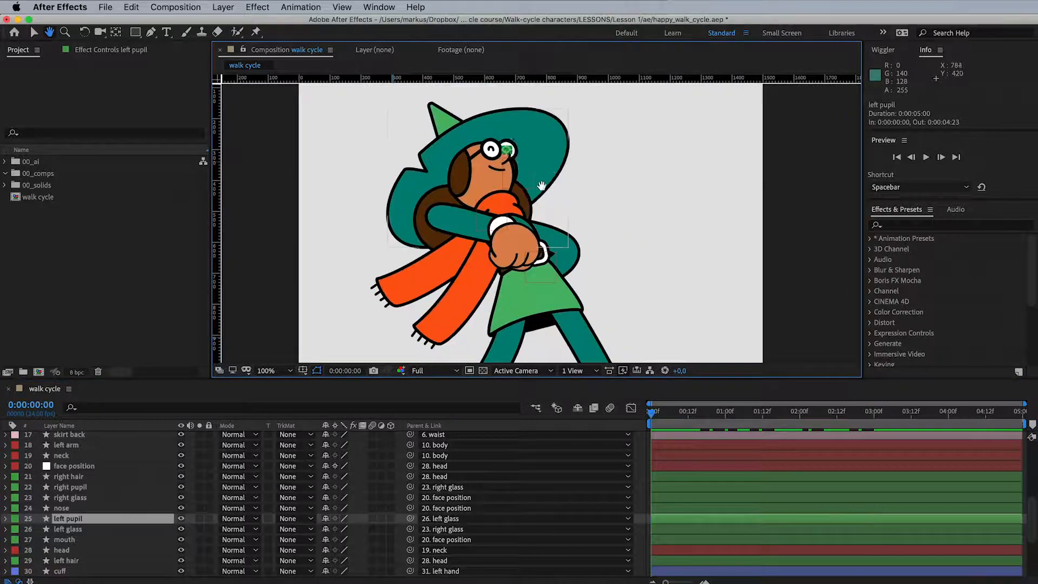
pyautogui.click(84, 528)
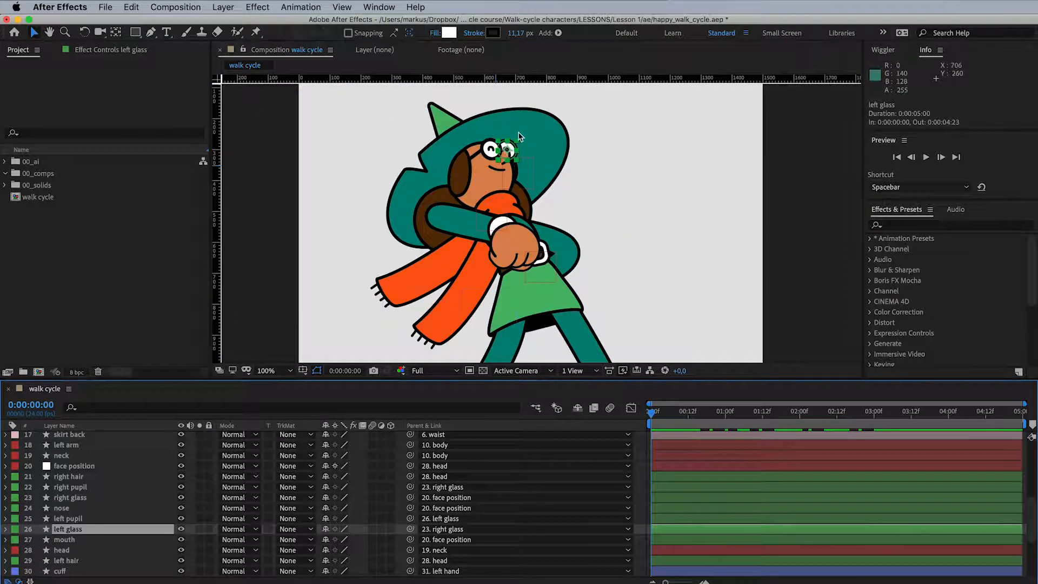
pyautogui.moveTo(511, 153); pyautogui.dragTo(506, 149)
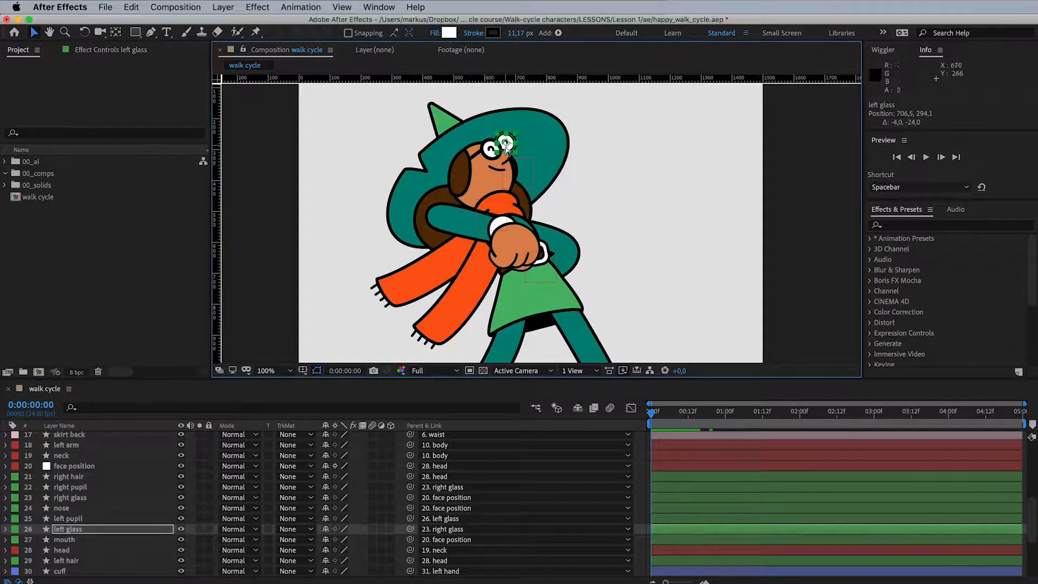
pyautogui.press('super+z')
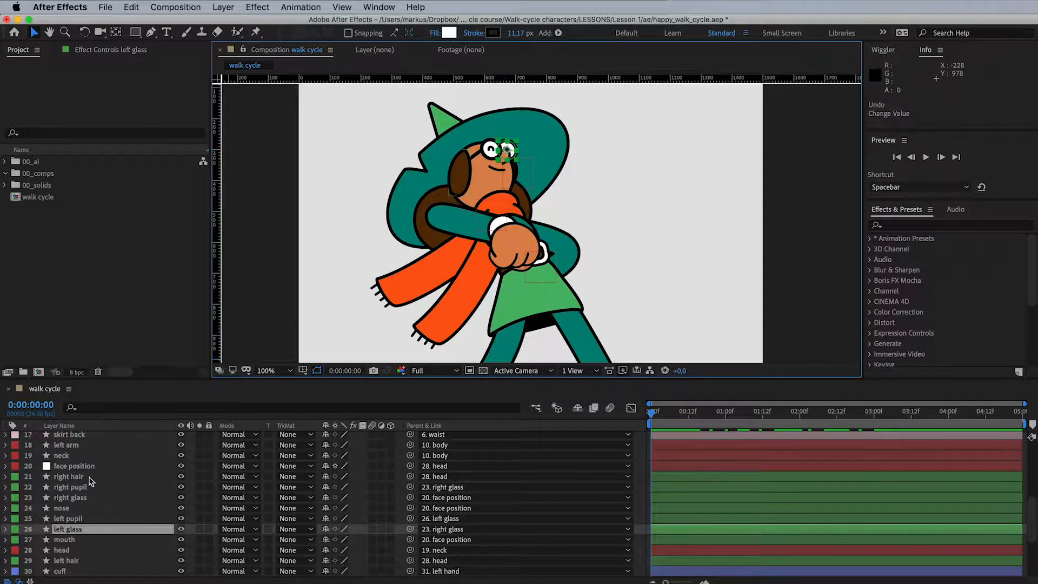
# Step: Try moving the face position null by about 32 px across and 32 px up, and undo the move
pyautogui.click(92, 467)
pyautogui.moveTo(531, 181)
pyautogui.mouseDown()
pyautogui.moveTo(518, 176)
pyautogui.moveTo(527, 164)
pyautogui.mouseUp()
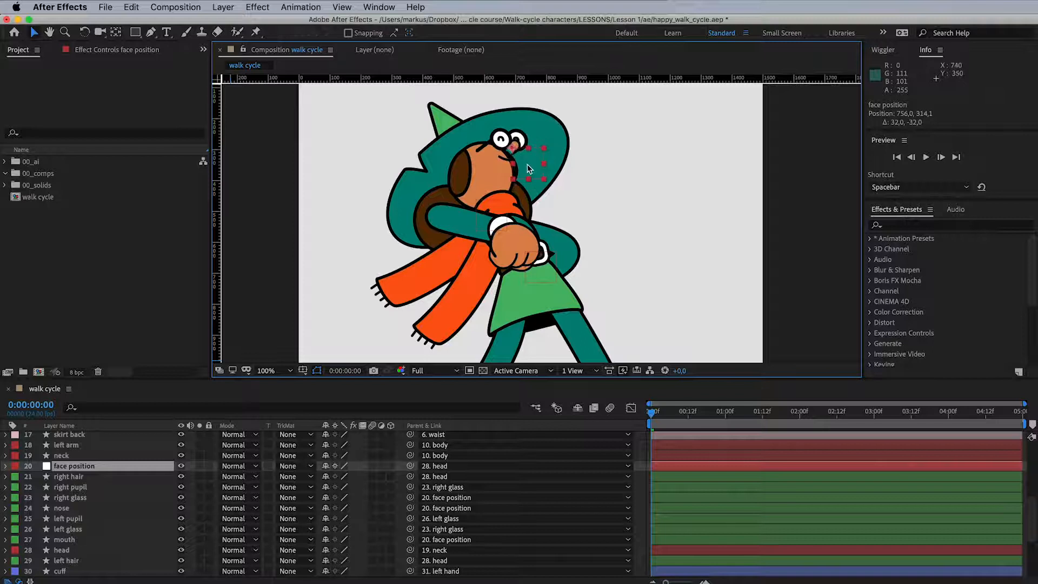
pyautogui.press('super+z')
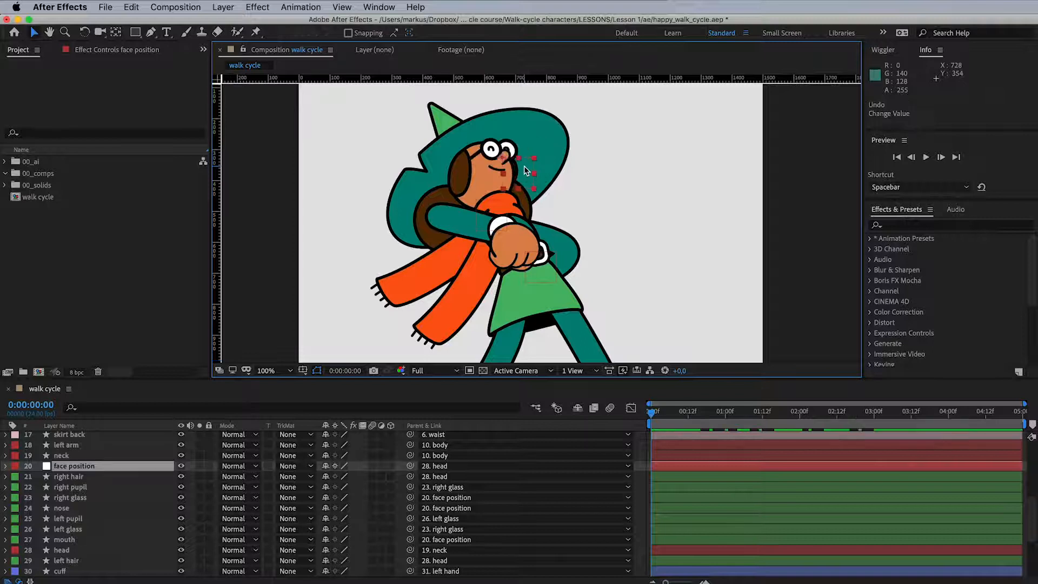
# Step: Test the head layer's parenting by moving the head slightly, undo the move and deselect the layer
pyautogui.click(104, 549)
pyautogui.moveTo(489, 182); pyautogui.dragTo(502, 175)
pyautogui.press('super+z')
pyautogui.scroll(-1, 501, 142)
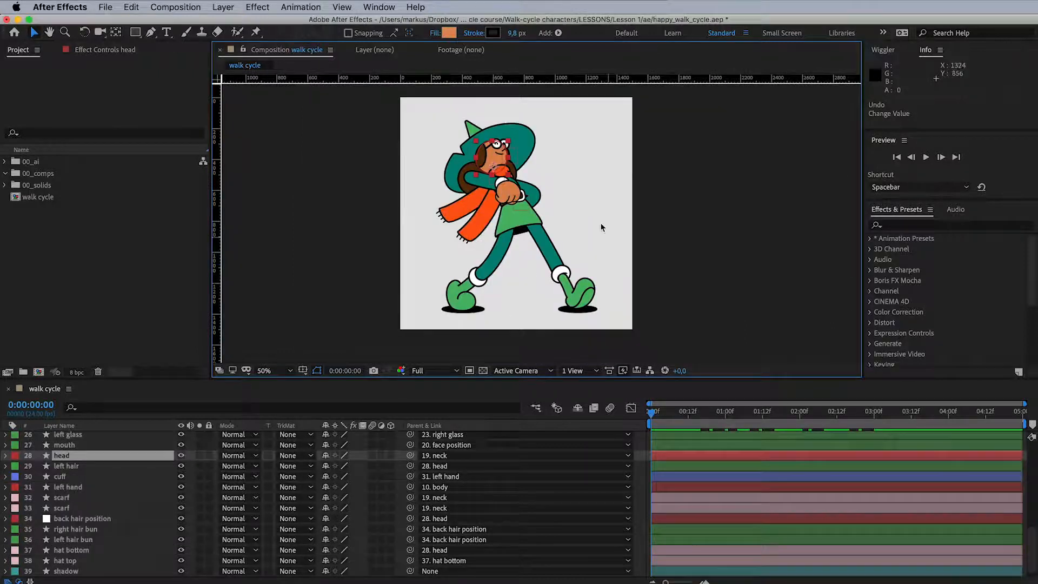
pyautogui.click(647, 279)
# Step: Review the layers' parenting, try rotating the head layer by about 13°, and undo the rotation
pyautogui.scroll(3, 135, 566)
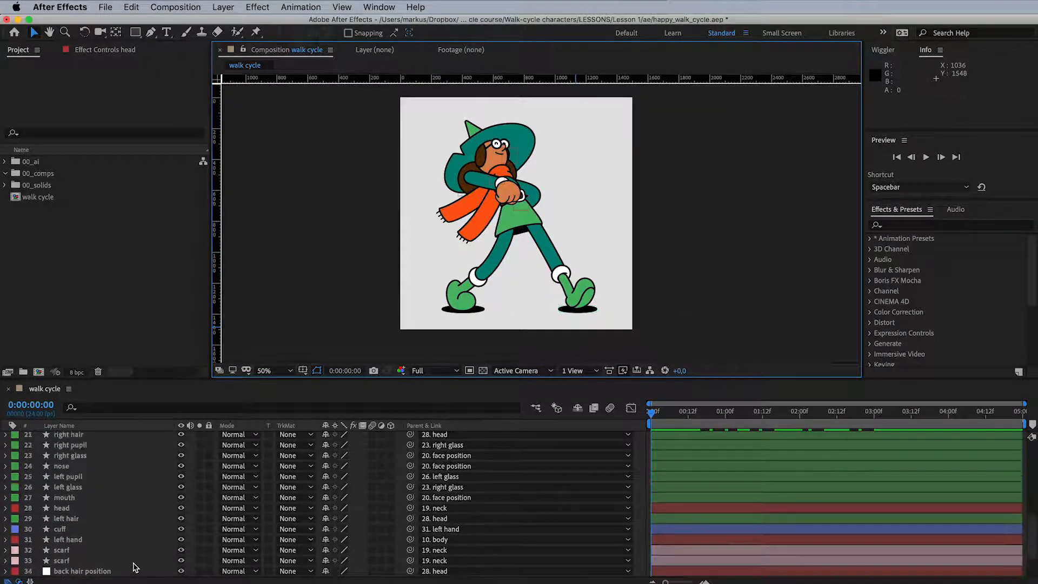
pyautogui.scroll(4, 135, 566)
pyautogui.scroll(-7, 135, 562)
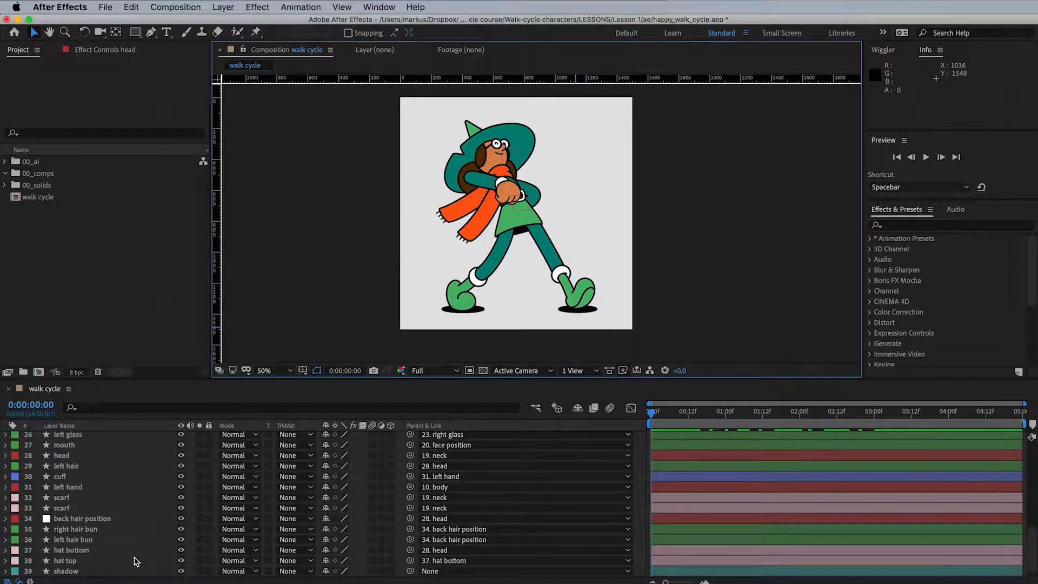
pyautogui.scroll(7, 135, 562)
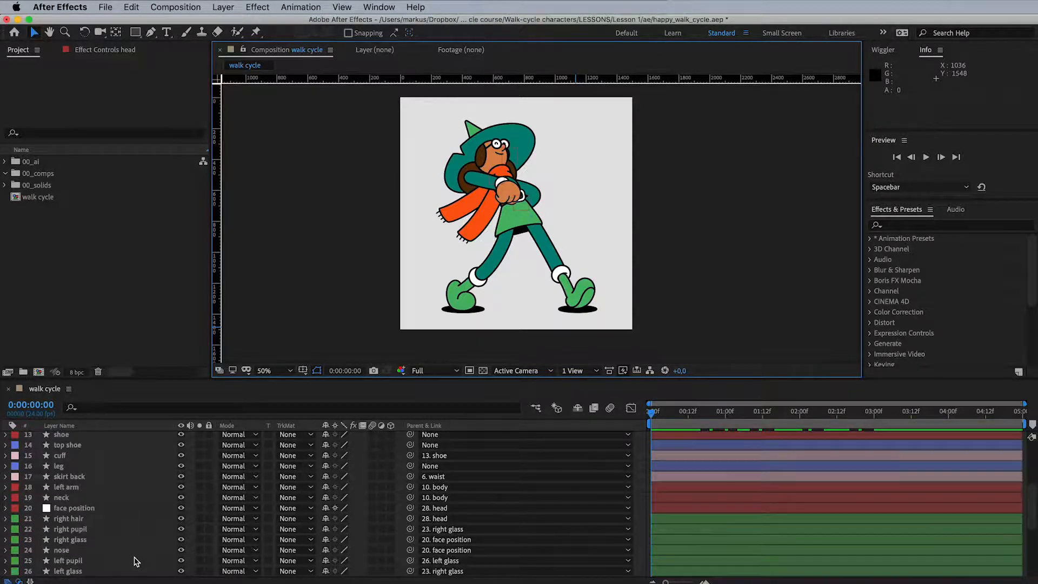
pyautogui.scroll(3, 135, 562)
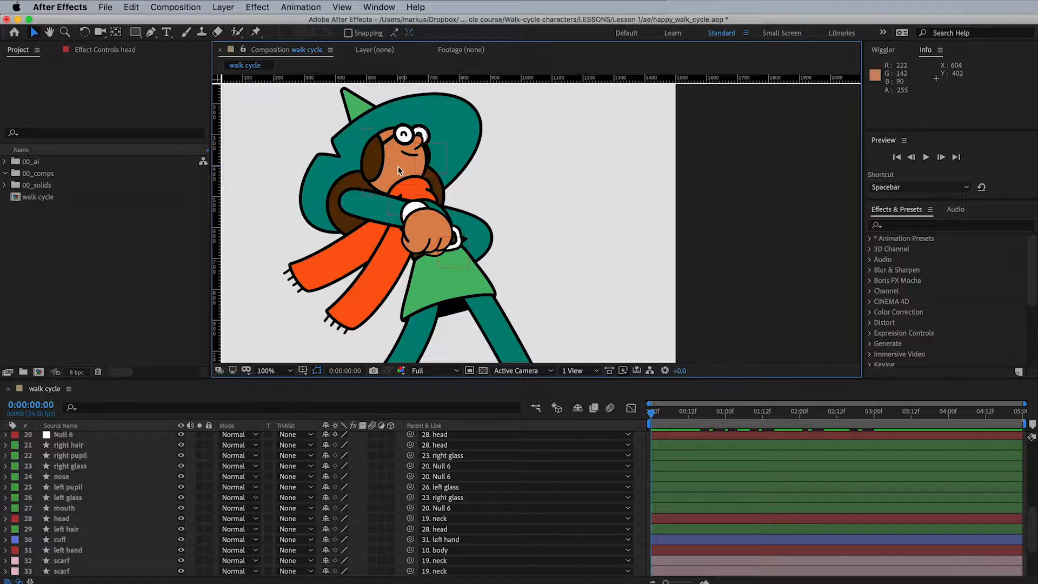
pyautogui.click(397, 168)
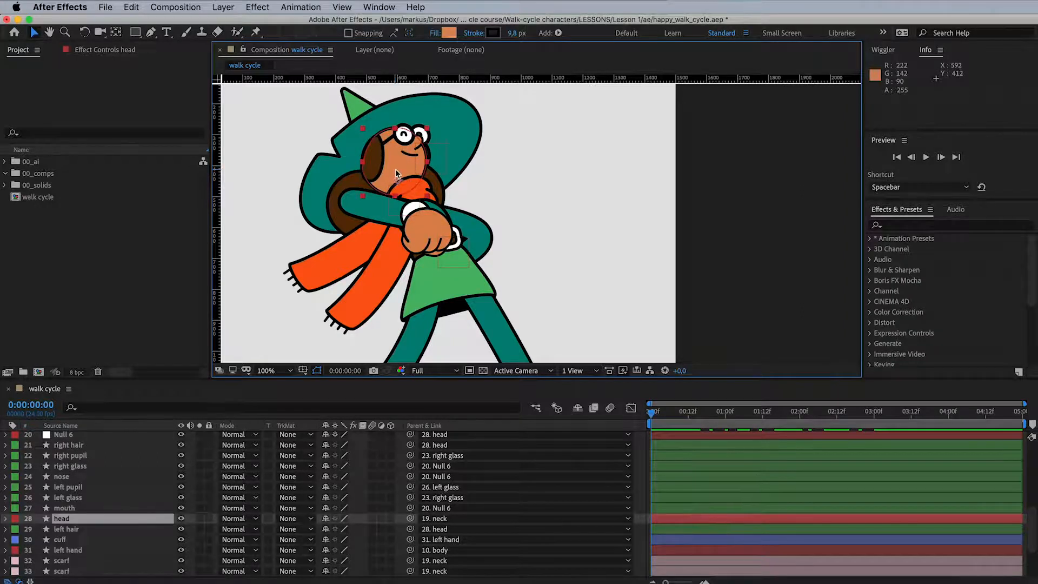
pyautogui.press('r')
pyautogui.moveTo(339, 529); pyautogui.dragTo(346, 528)
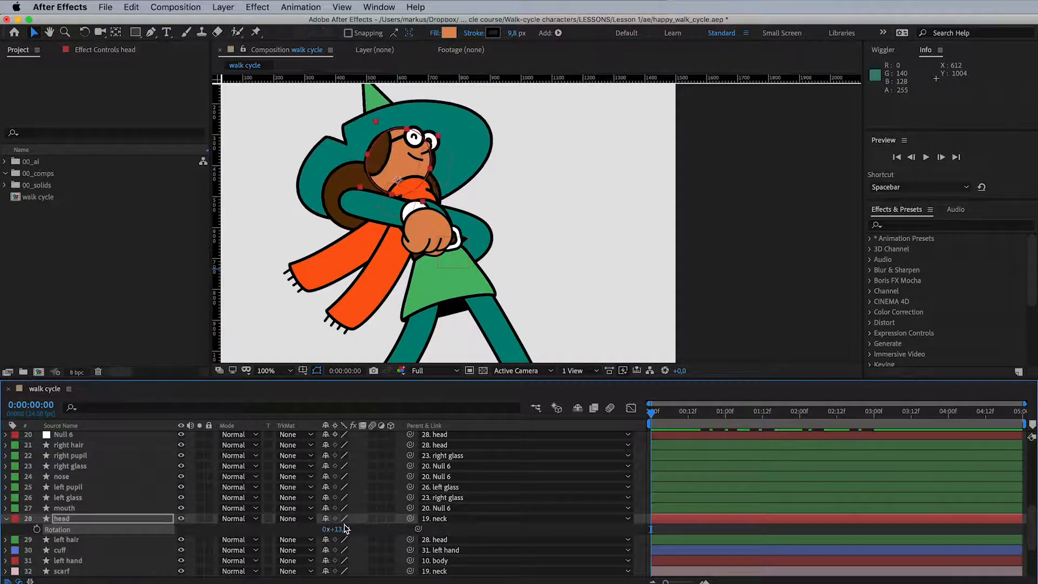
pyautogui.press('super+z')
pyautogui.scroll(10, 189, 508)
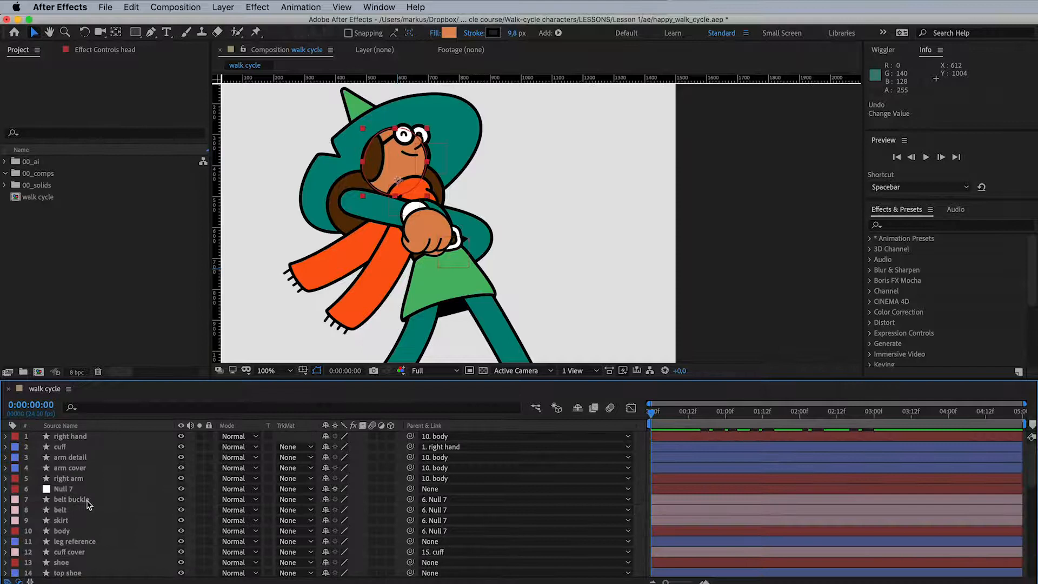
# Step: Try rotating the body layer slightly to test its parenting, undo the rotation and deselect the layer
pyautogui.click(65, 531)
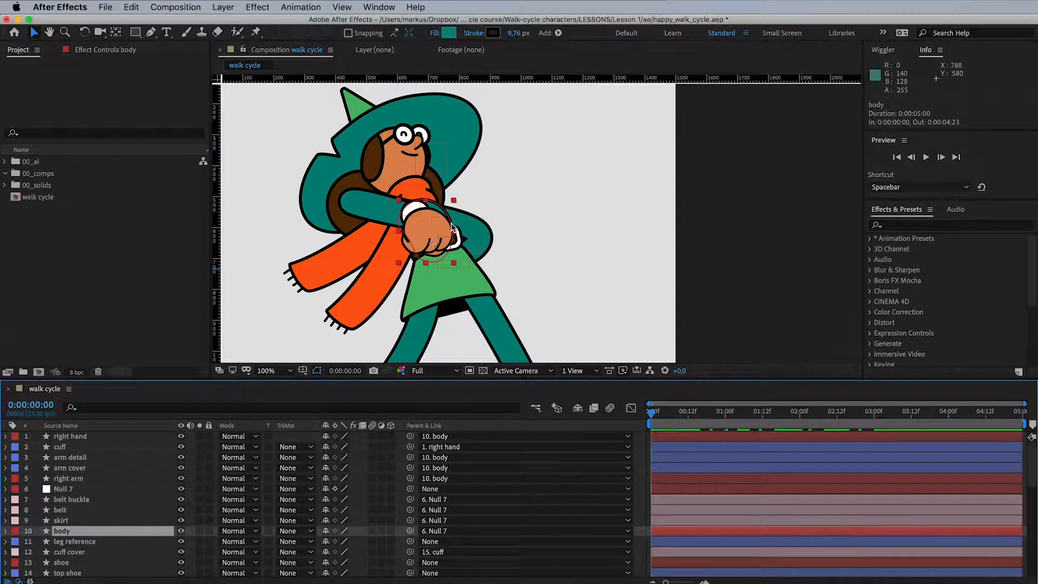
pyautogui.press('r')
pyautogui.moveTo(338, 546)
pyautogui.mouseDown()
pyautogui.moveTo(347, 540)
pyautogui.moveTo(327, 539)
pyautogui.moveTo(358, 539)
pyautogui.moveTo(342, 540)
pyautogui.mouseUp()
pyautogui.press('super+z')
pyautogui.scroll(-3, 525, 179)
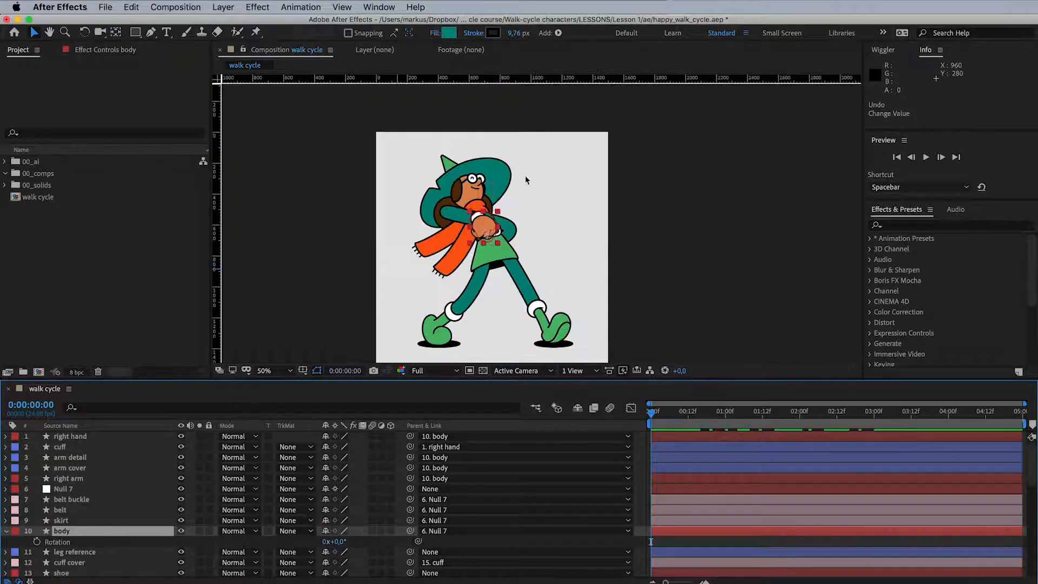
pyautogui.click(535, 155)
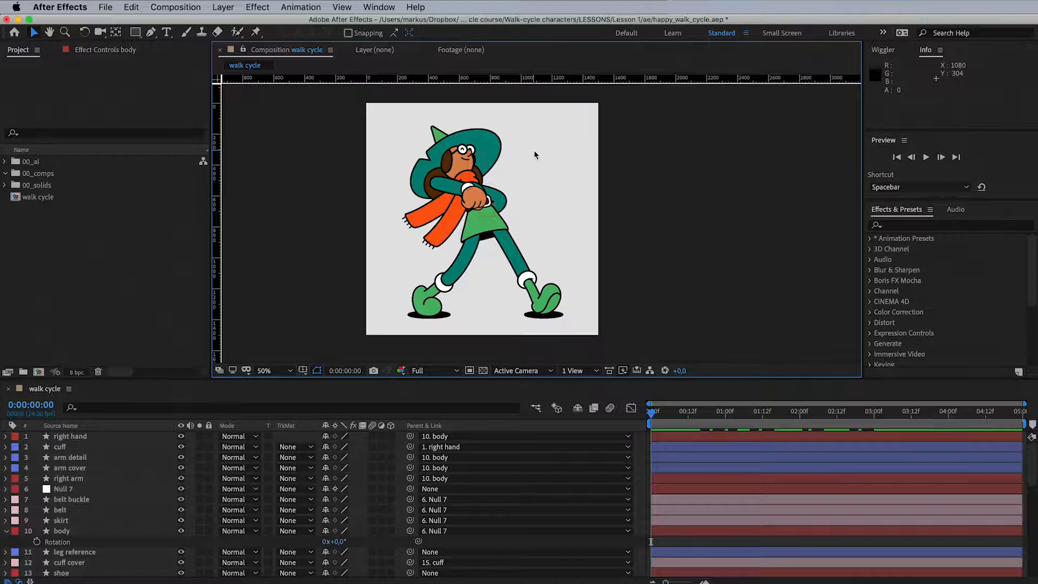
# Step: Add the walk cycle composition to the Adobe Media Encoder queue
pyautogui.scroll(-2, 302, 195)
pyautogui.click(172, 8)
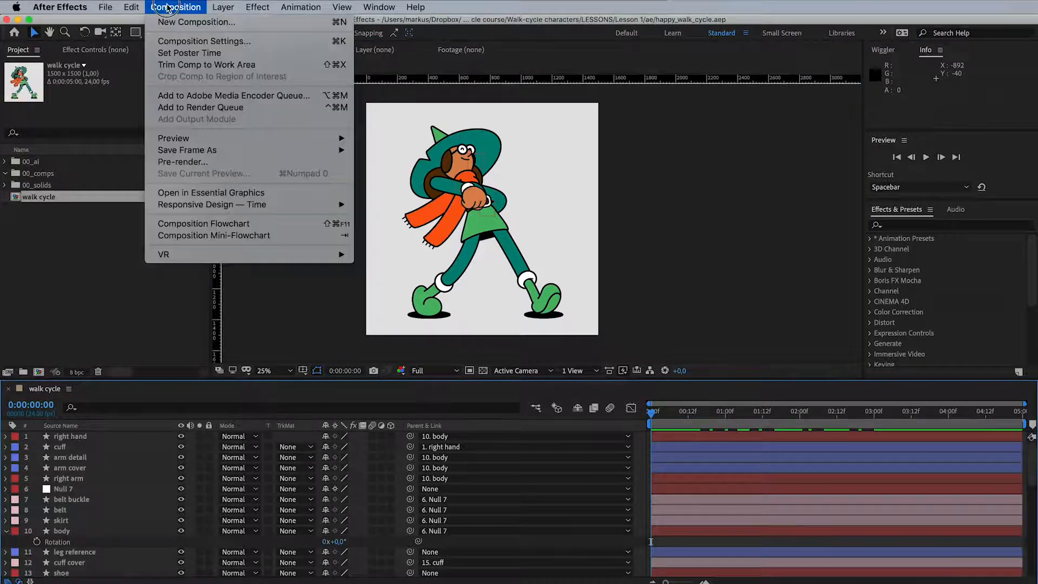
pyautogui.click(208, 97)
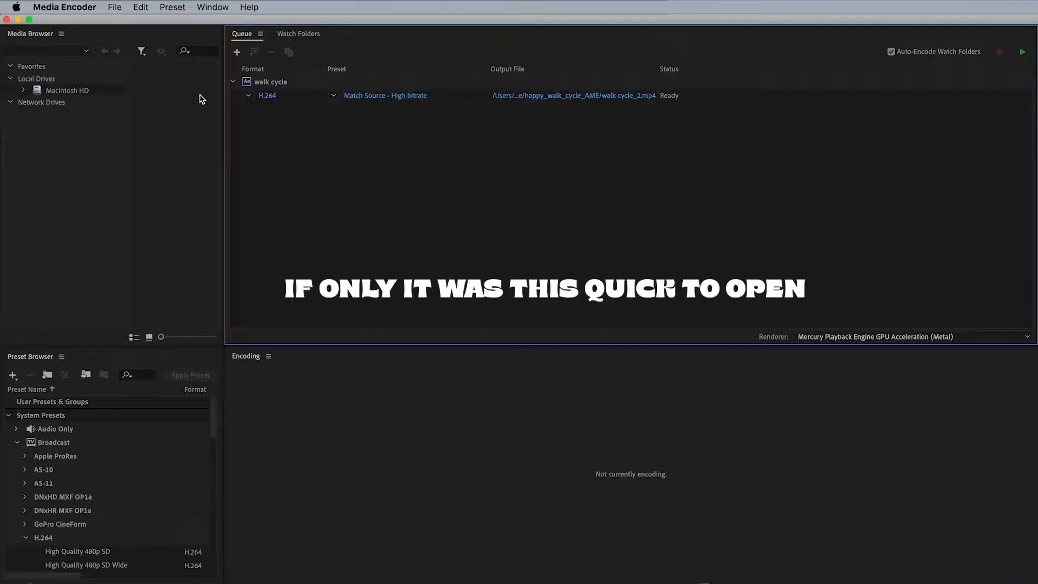
# Step: Open the queued walk cycle's export settings, keep the H.264 format and set the target video bitrate to 7 Mbps
pyautogui.click(267, 96)
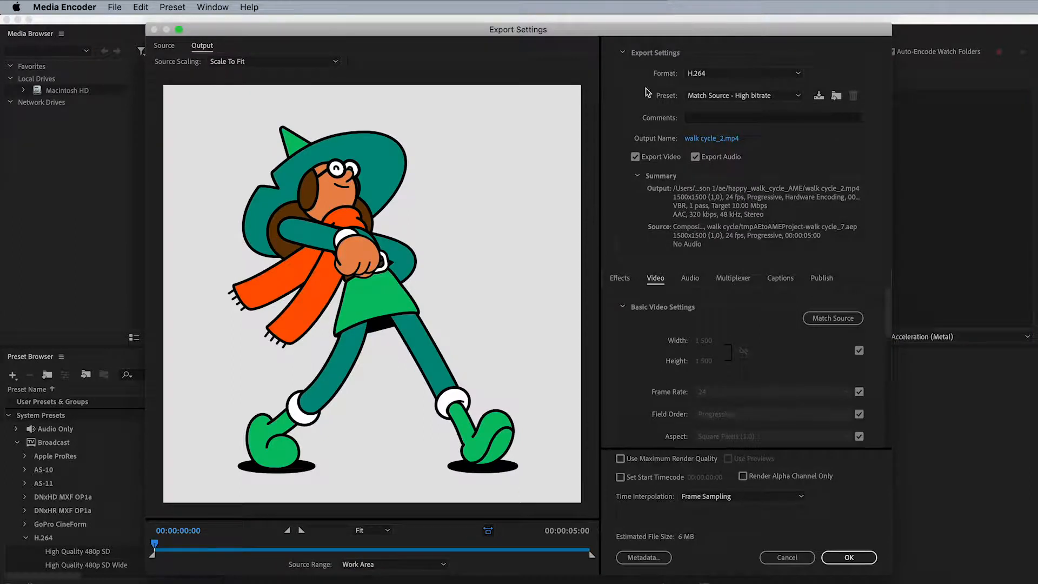
pyautogui.click(703, 74)
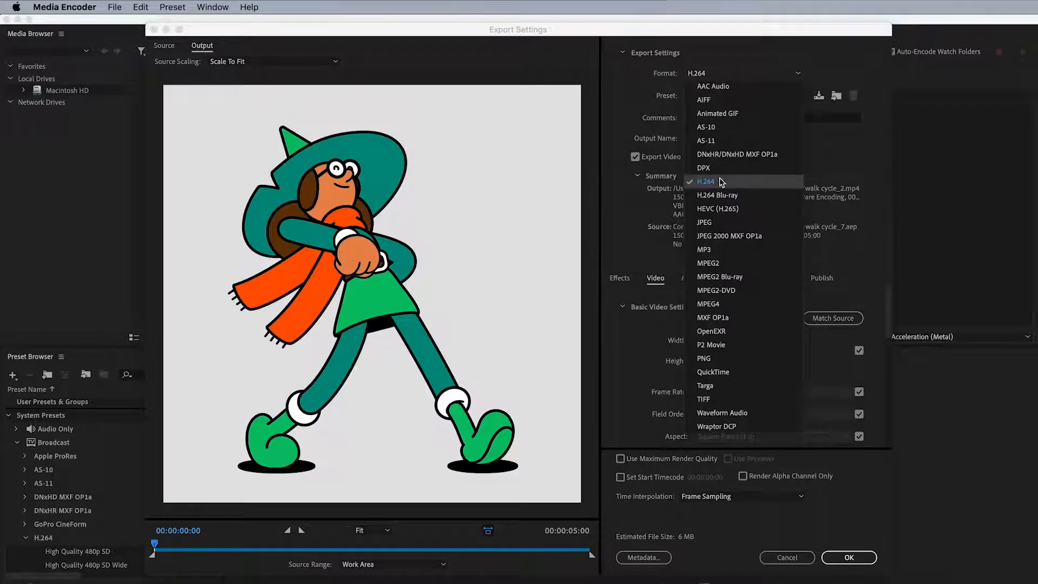
pyautogui.click(812, 158)
pyautogui.scroll(-5, 758, 372)
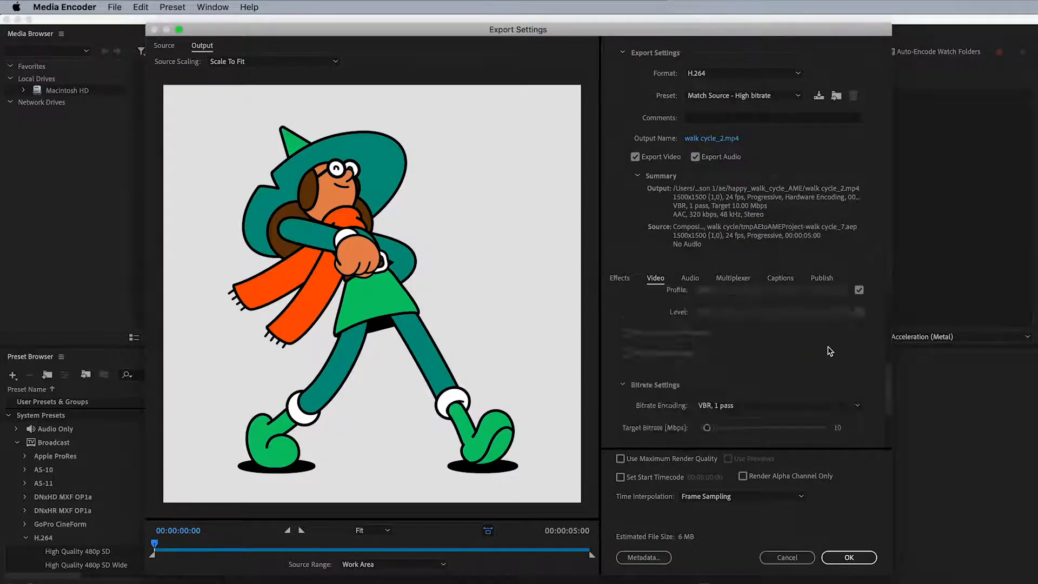
pyautogui.click(840, 321)
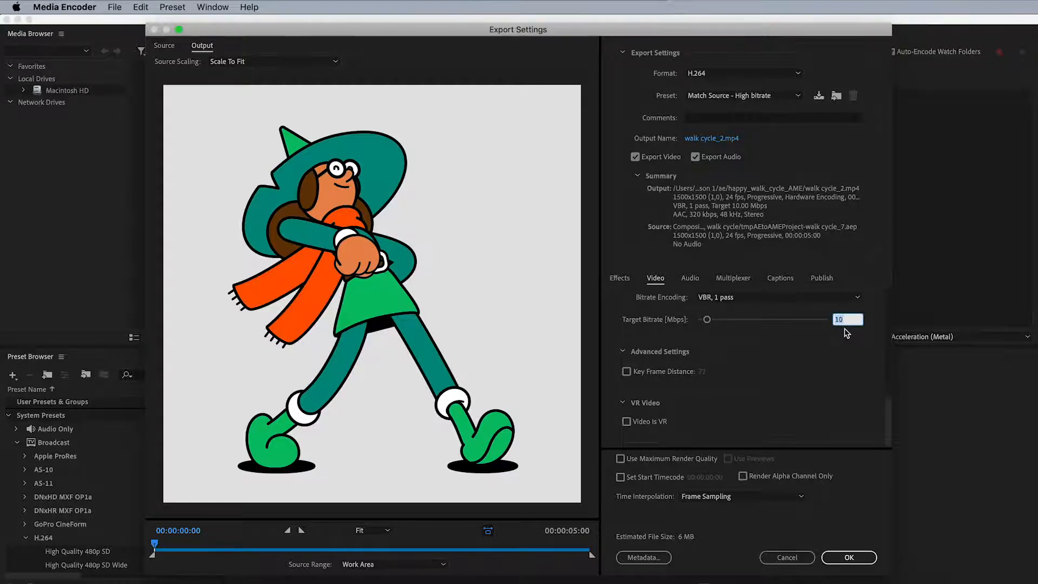
pyautogui.write('7')
pyautogui.press('Return')
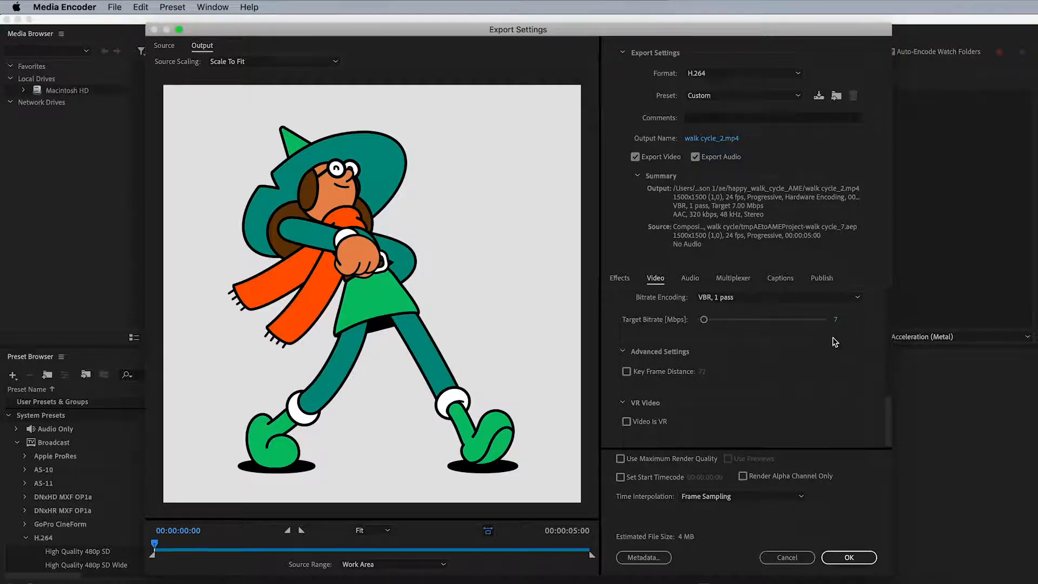
# Step: Set the export's audio bitrate to 192 kbps and accept the export settings
pyautogui.click(696, 278)
pyautogui.scroll(-5, 820, 336)
pyautogui.click(740, 391)
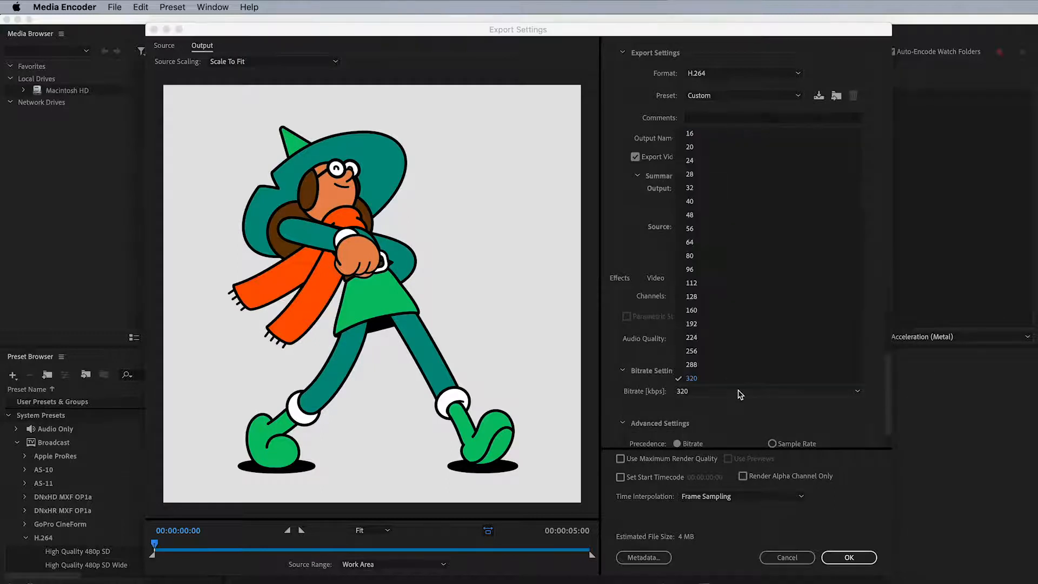
pyautogui.click(717, 324)
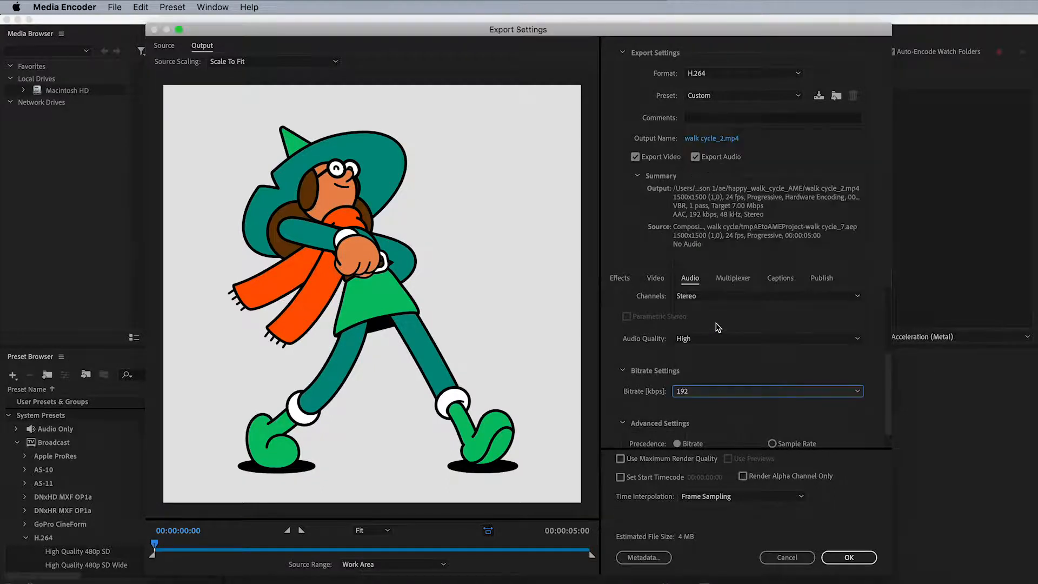
pyautogui.click(864, 557)
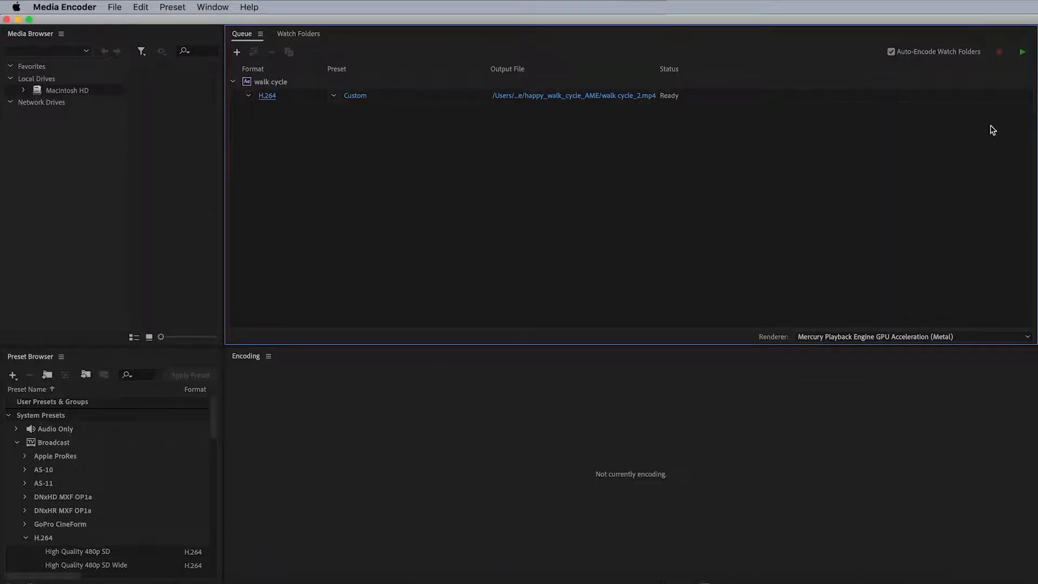
# Step: Start encoding the queued walk cycle, close the Media Encoder window and return to After Effects
pyautogui.click(1023, 54)
pyautogui.click(7, 20)
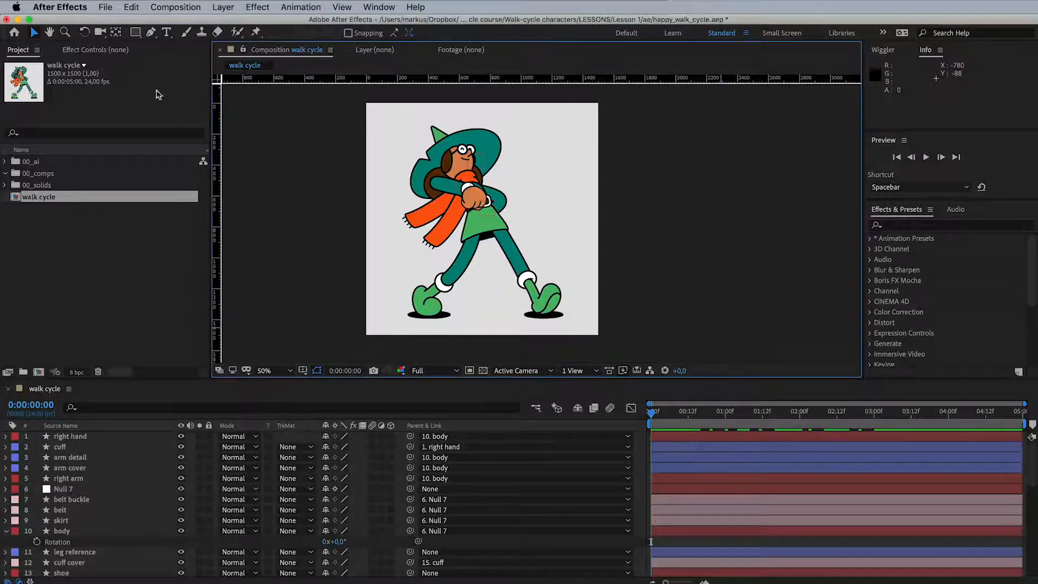